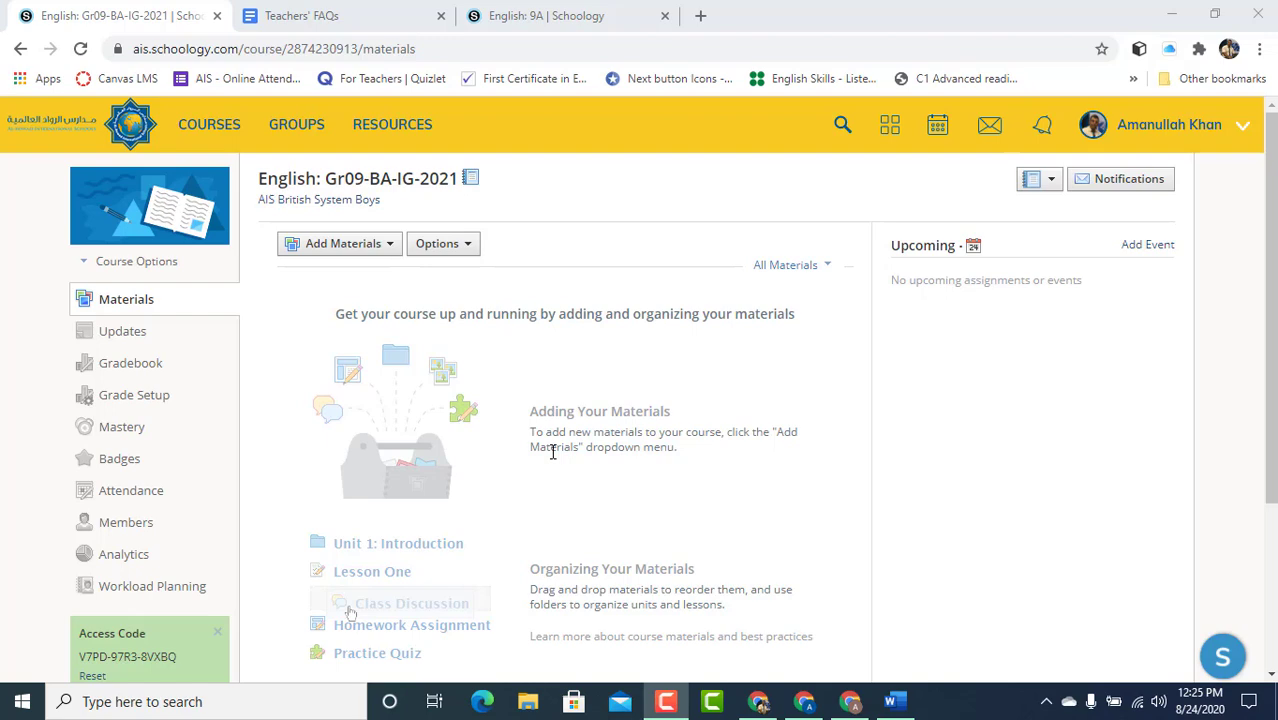
- Close the Teachers' FAQs tab and open the English 9A course from the courses list
left_click(572, 8)
left_click(441, 15)
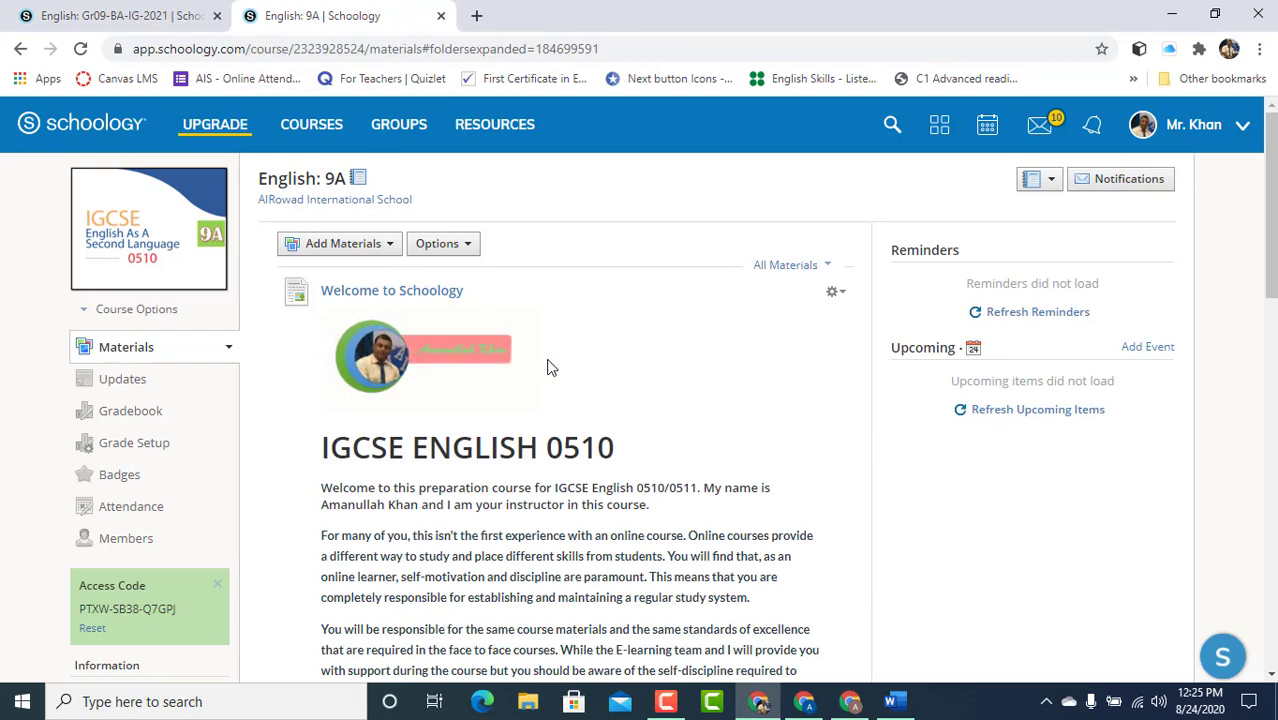
left_click(306, 132)
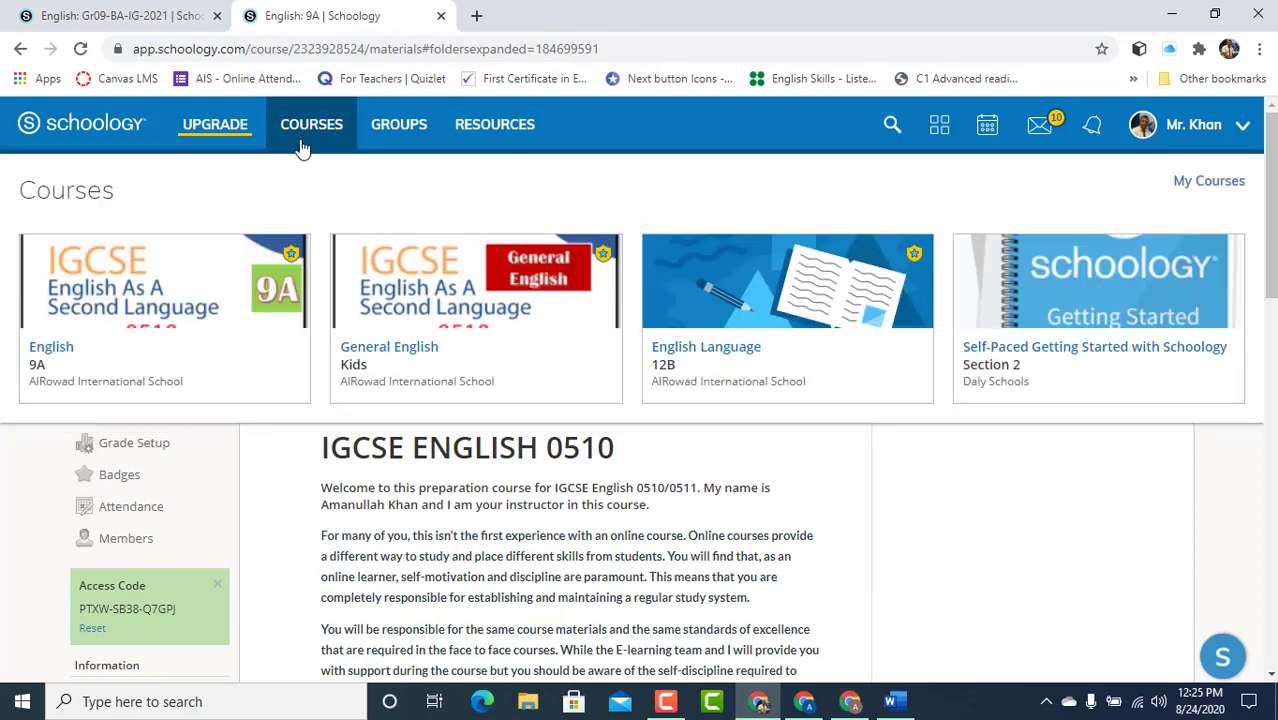
left_click(193, 299)
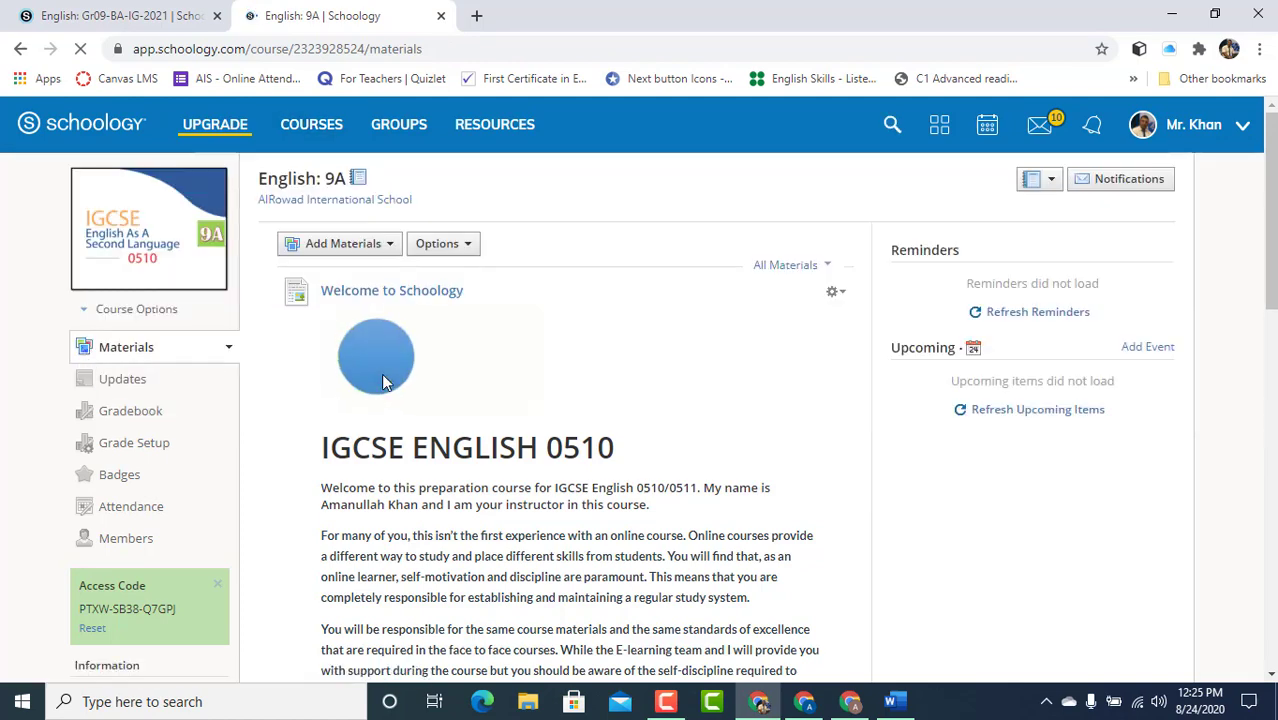
- Expand the Week 9 folder to view its lessons, then collapse it again
scroll(370, 400, "down", 5)
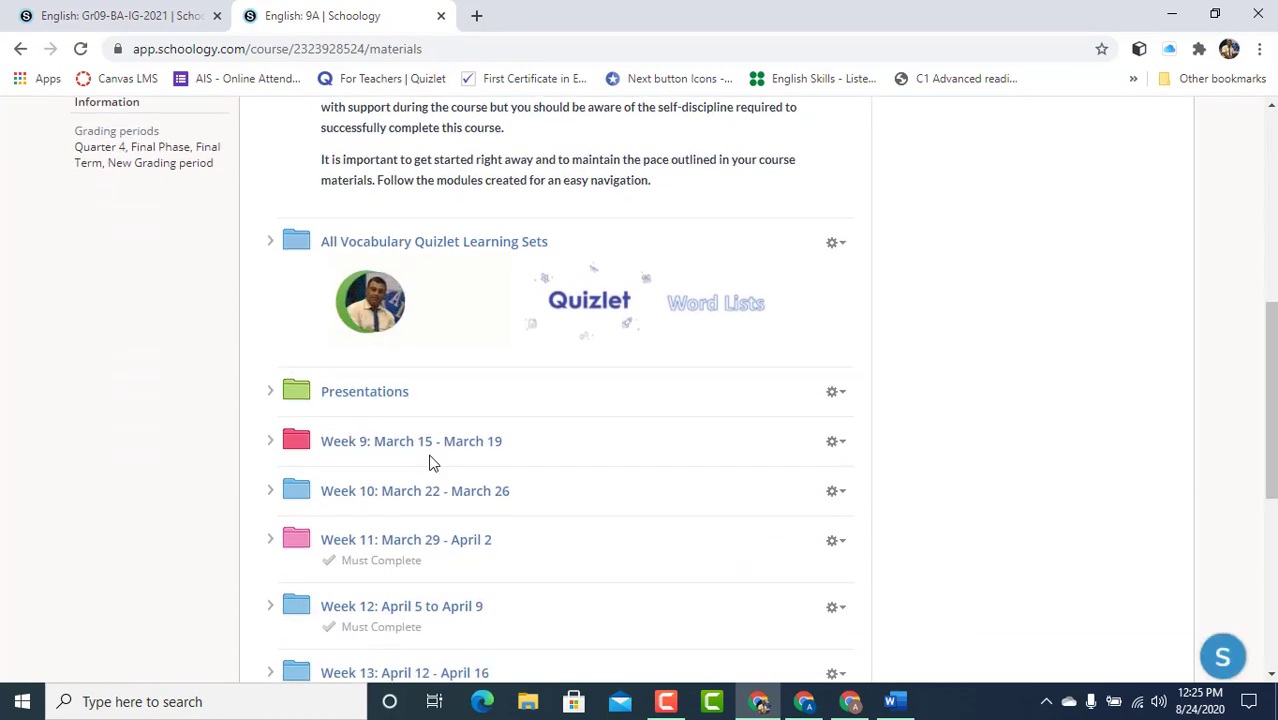
scroll(400, 430, "down", 2)
left_click(270, 256)
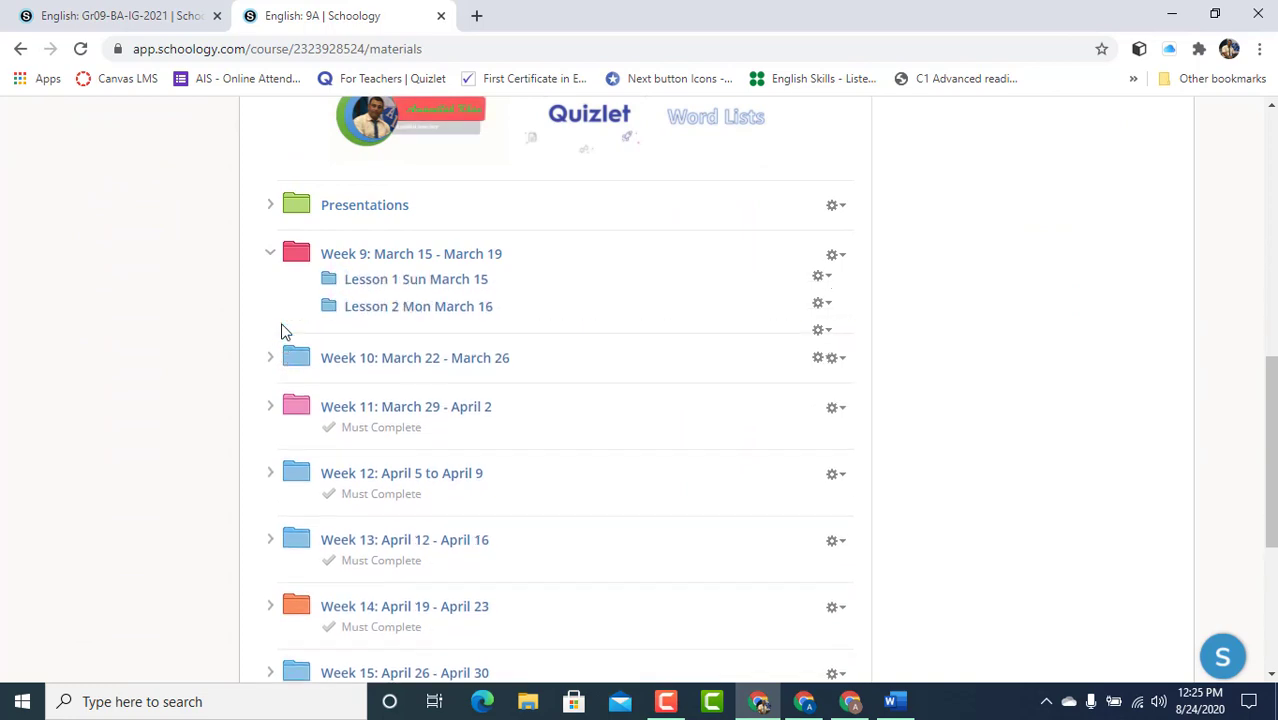
left_click(272, 258)
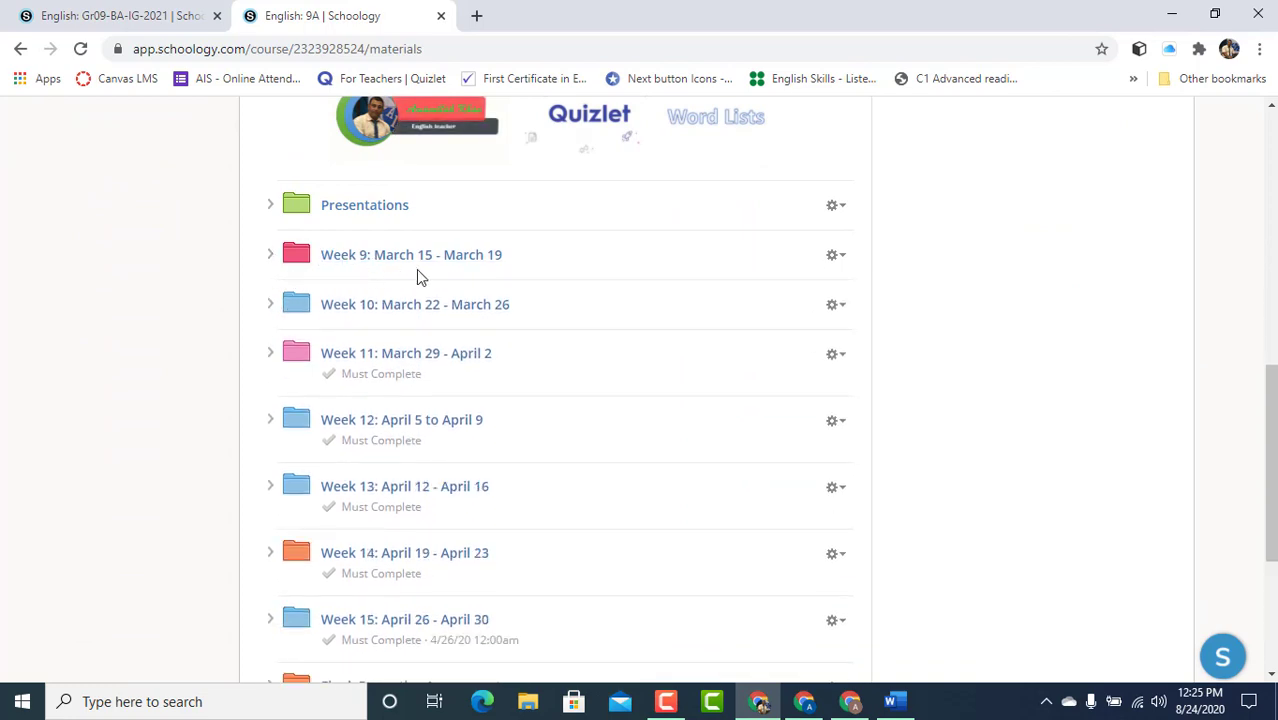
- Glance at the Gr09-BA-IG-2021 course tab, then return to the English 9A materials
left_click(150, 14)
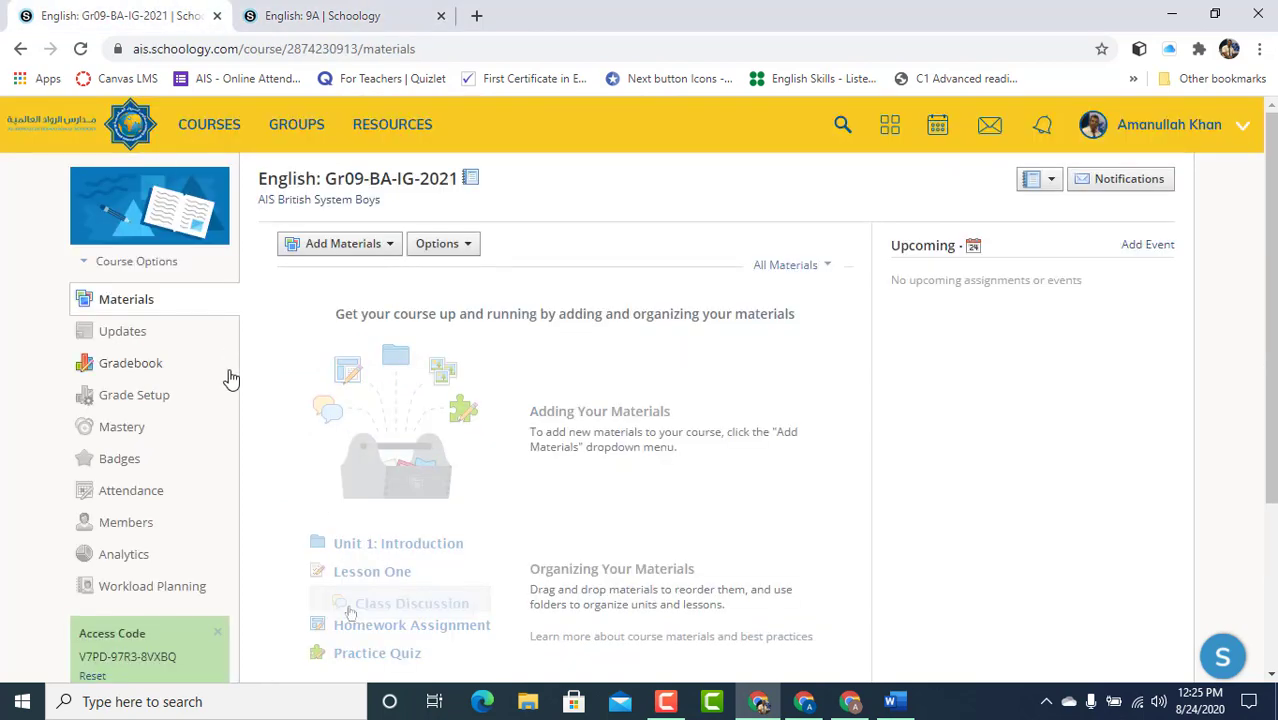
left_click(333, 12)
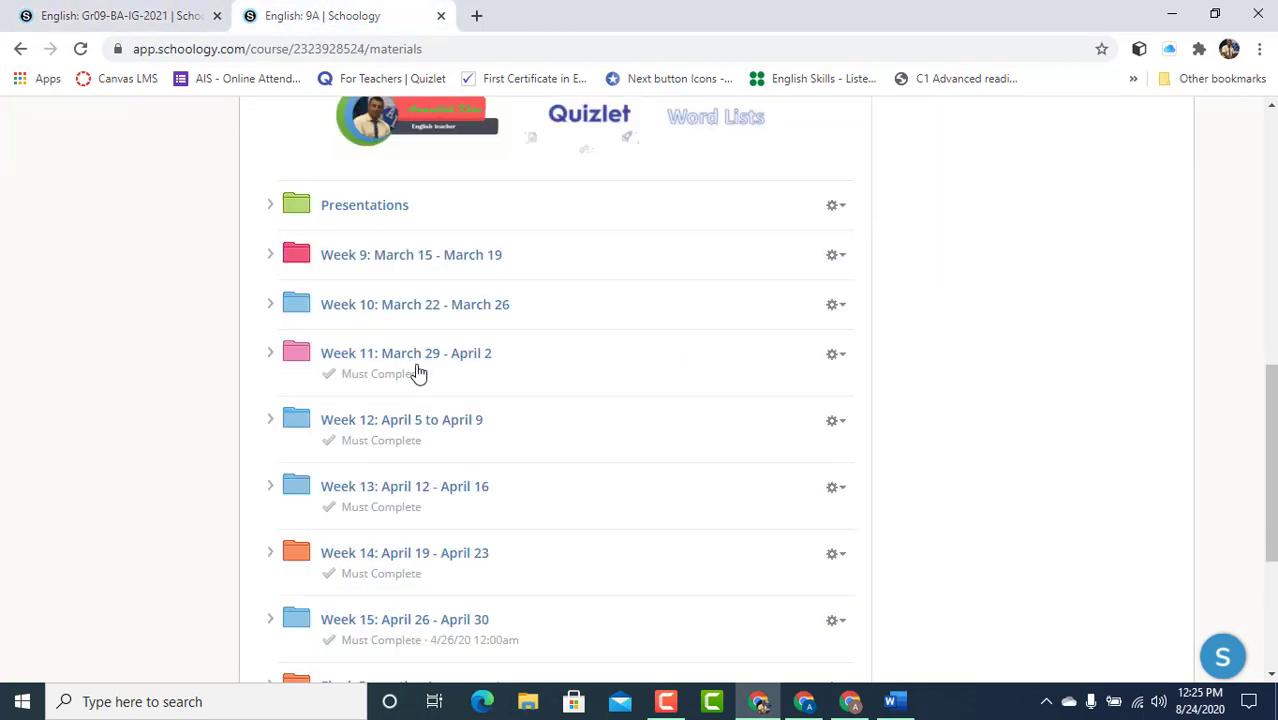
scroll(170, 355, "up", 3)
scroll(165, 352, "down", 1)
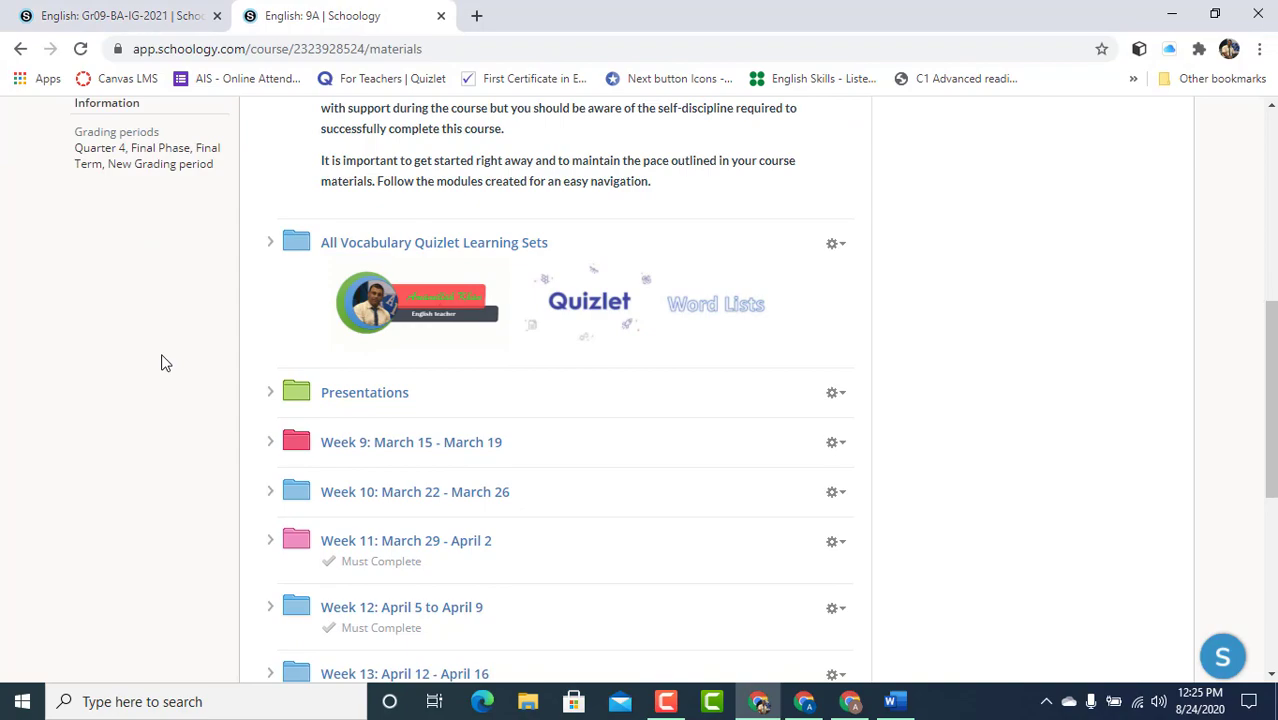
scroll(165, 354, "up", 1)
scroll(175, 360, "up", 5)
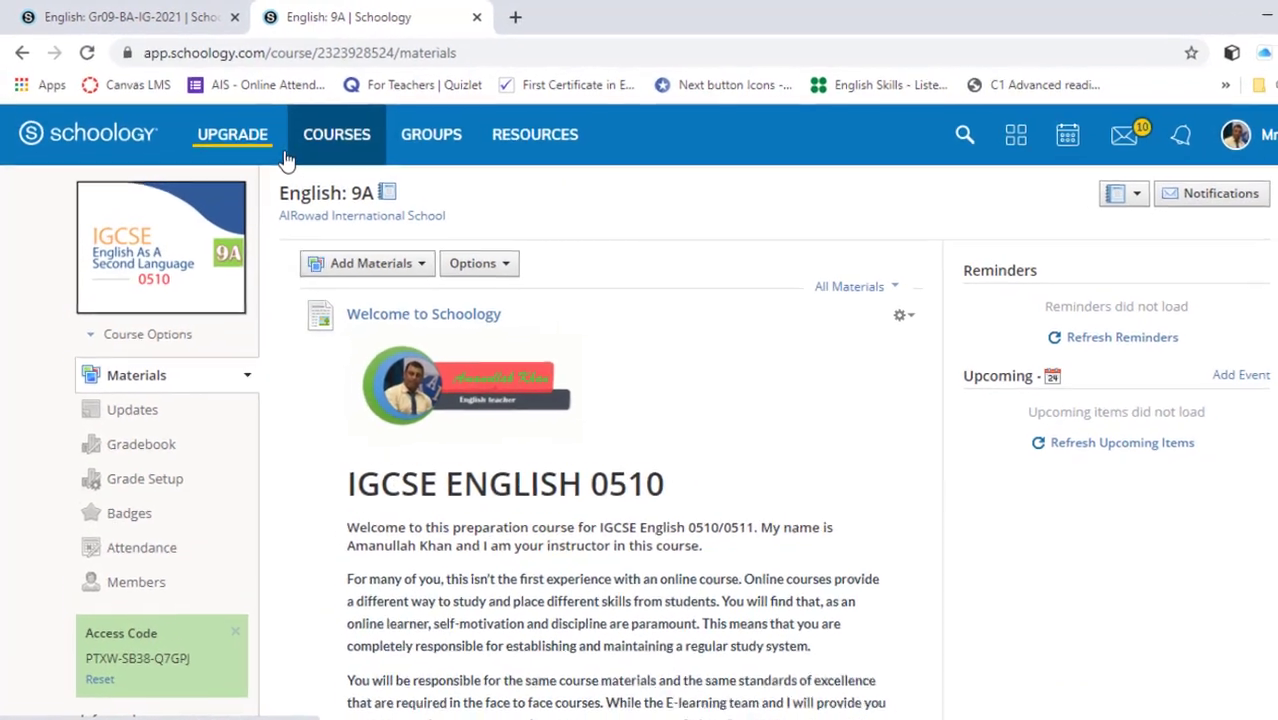
- Create a new group named 'Content transfer' from My Groups
left_click(486, 151)
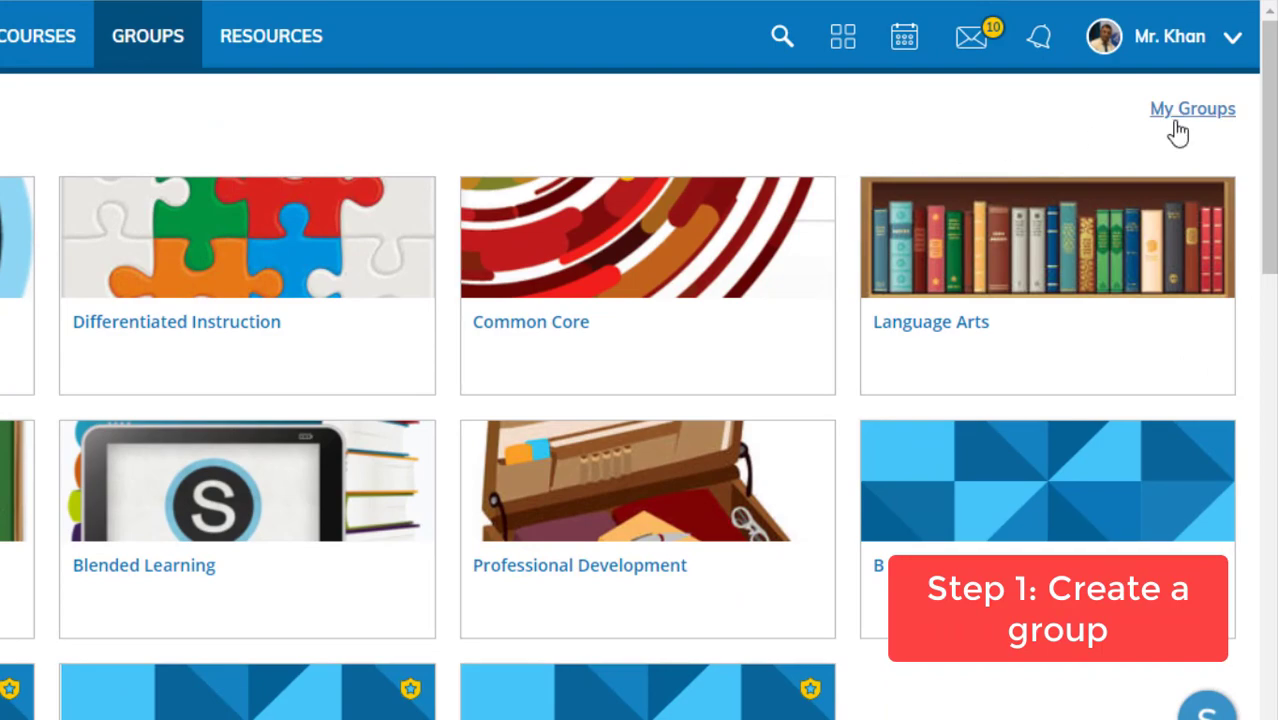
left_click(1182, 115)
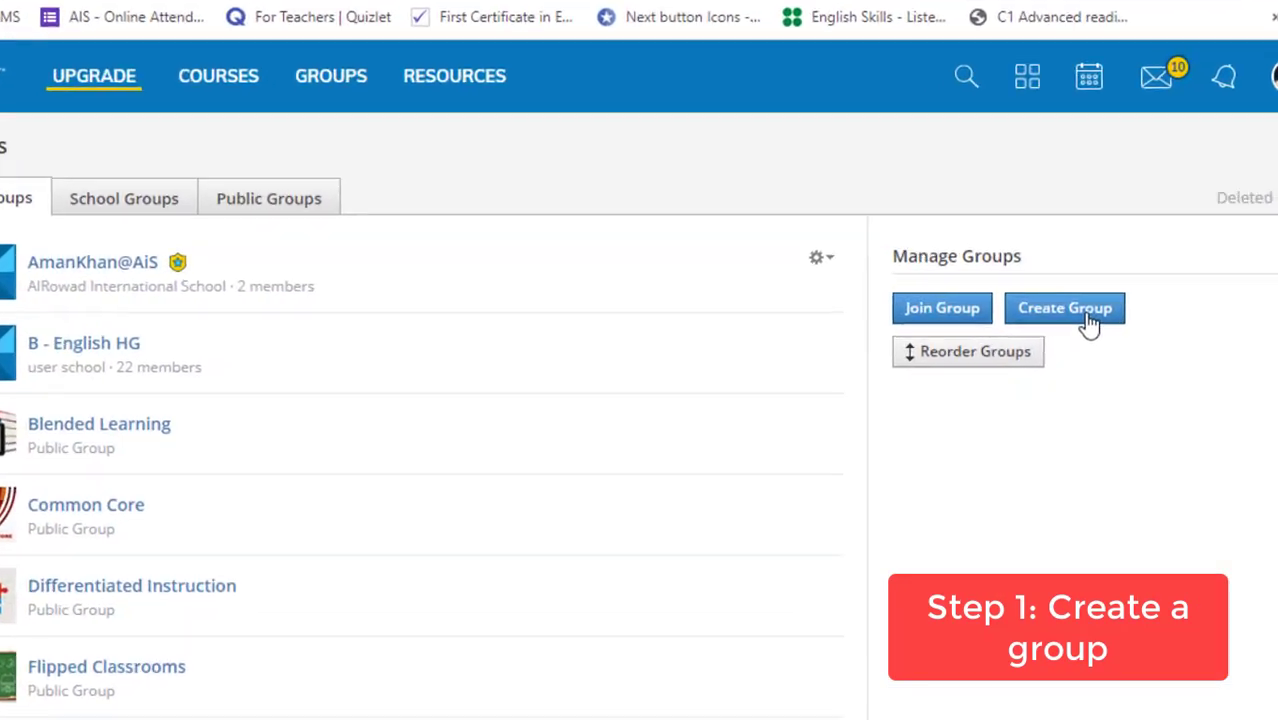
left_click(680, 336)
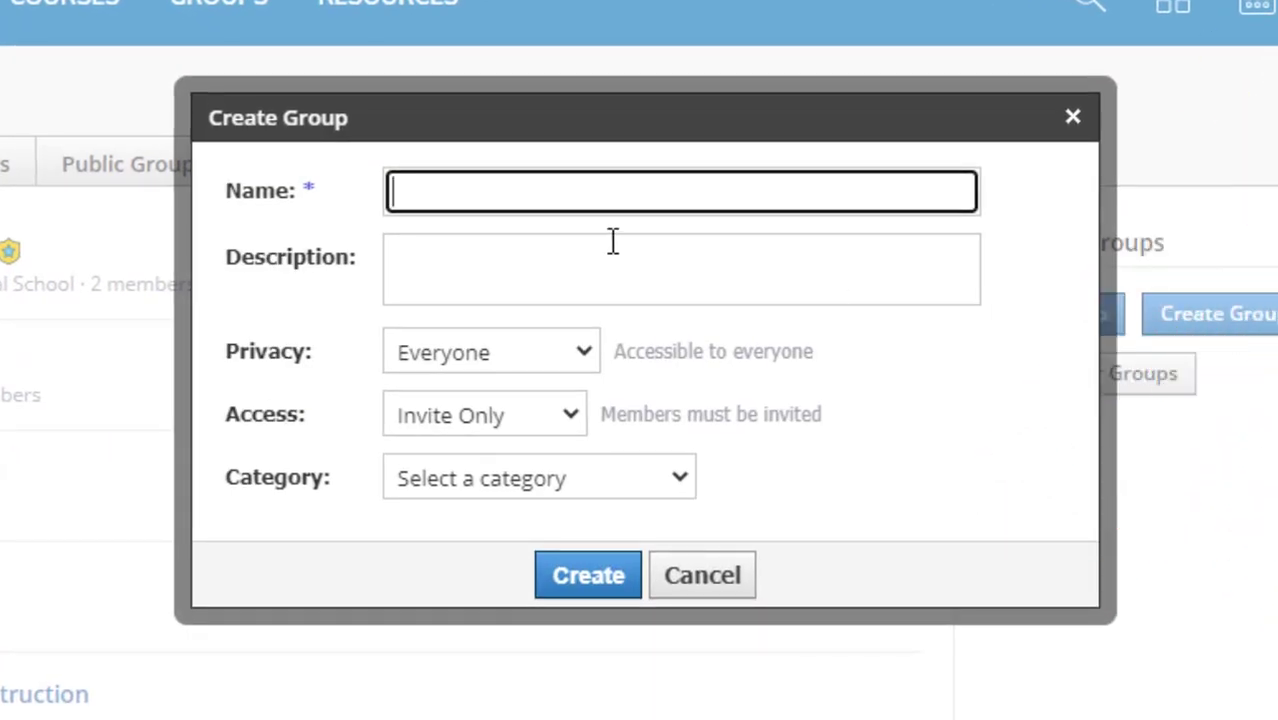
type("Content transfer")
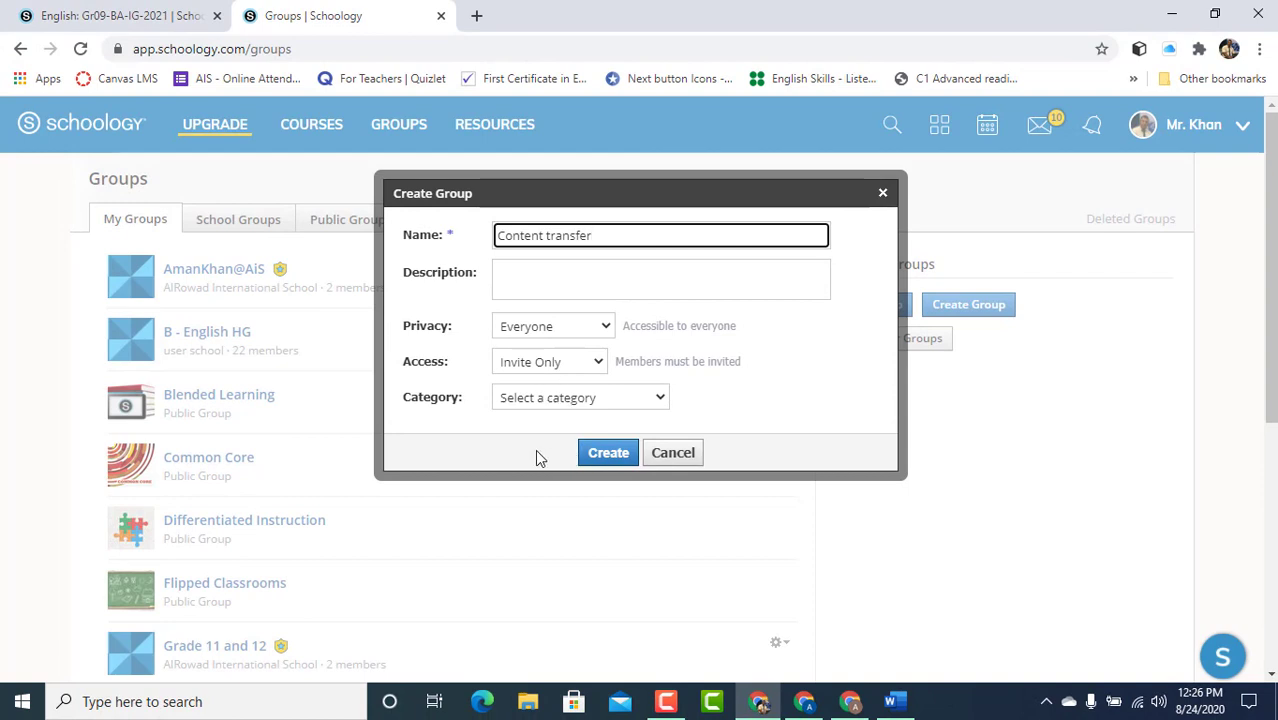
left_click(609, 455)
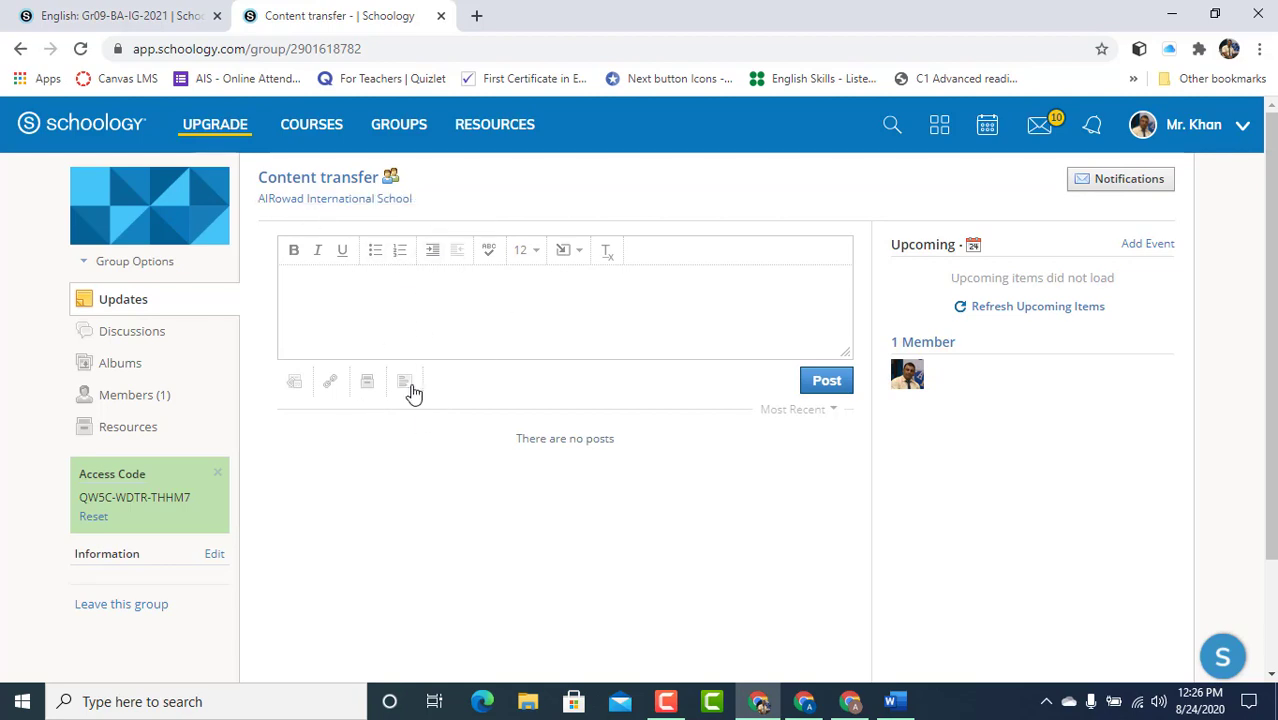
- Open the Content transfer group's empty Resources page and review the Add Resources options
left_click(128, 428)
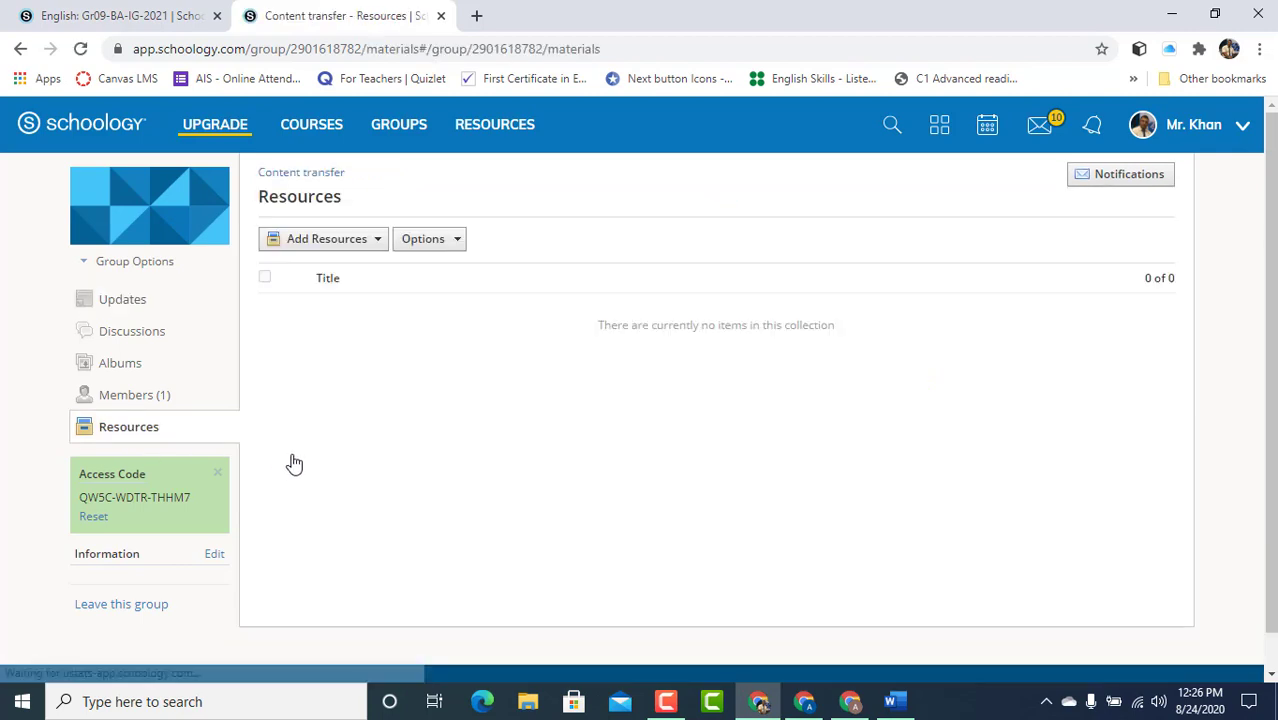
left_click(369, 246)
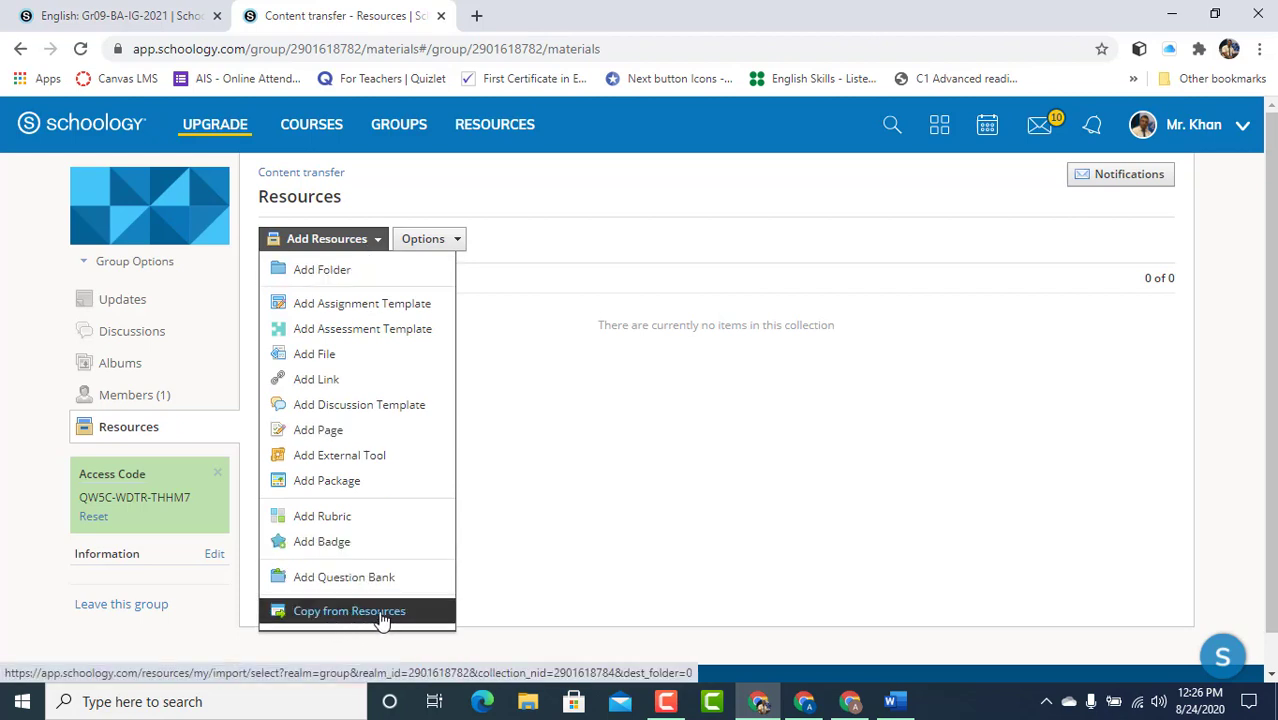
left_click(455, 374)
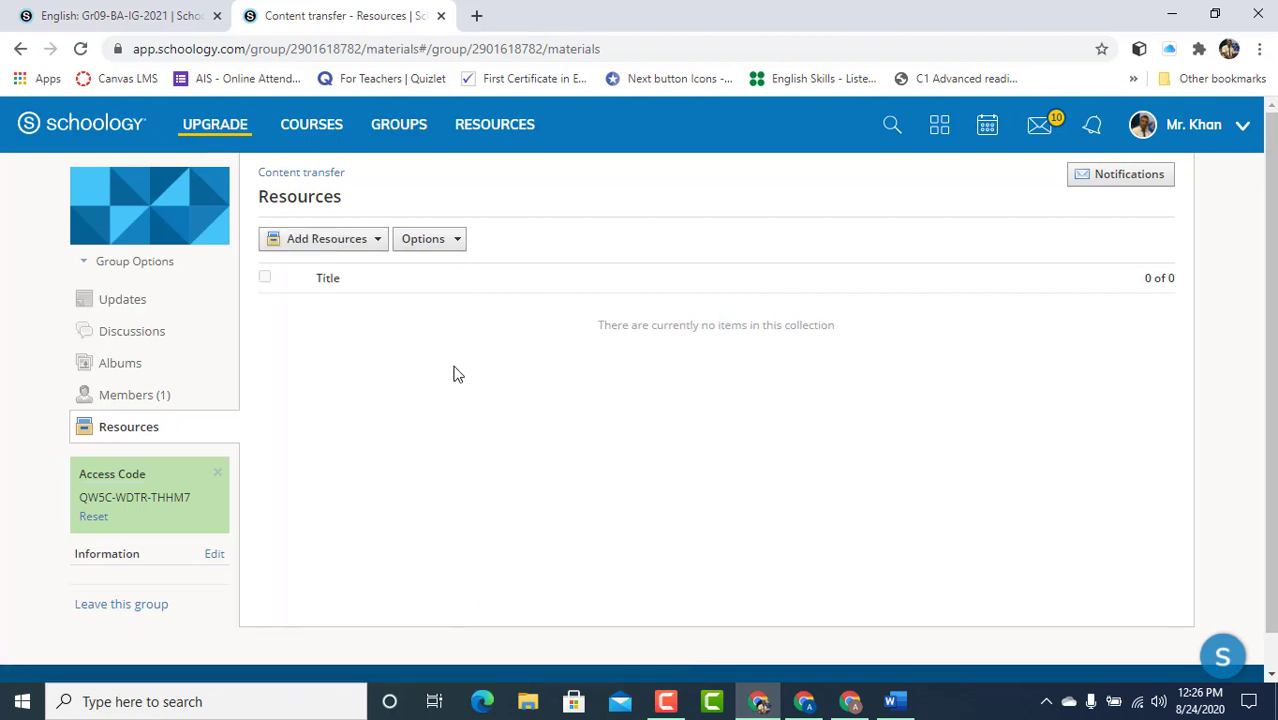
- Open English 9A and bring up the action menu for the Week 9: March 15 - March 19 folder
left_click(312, 136)
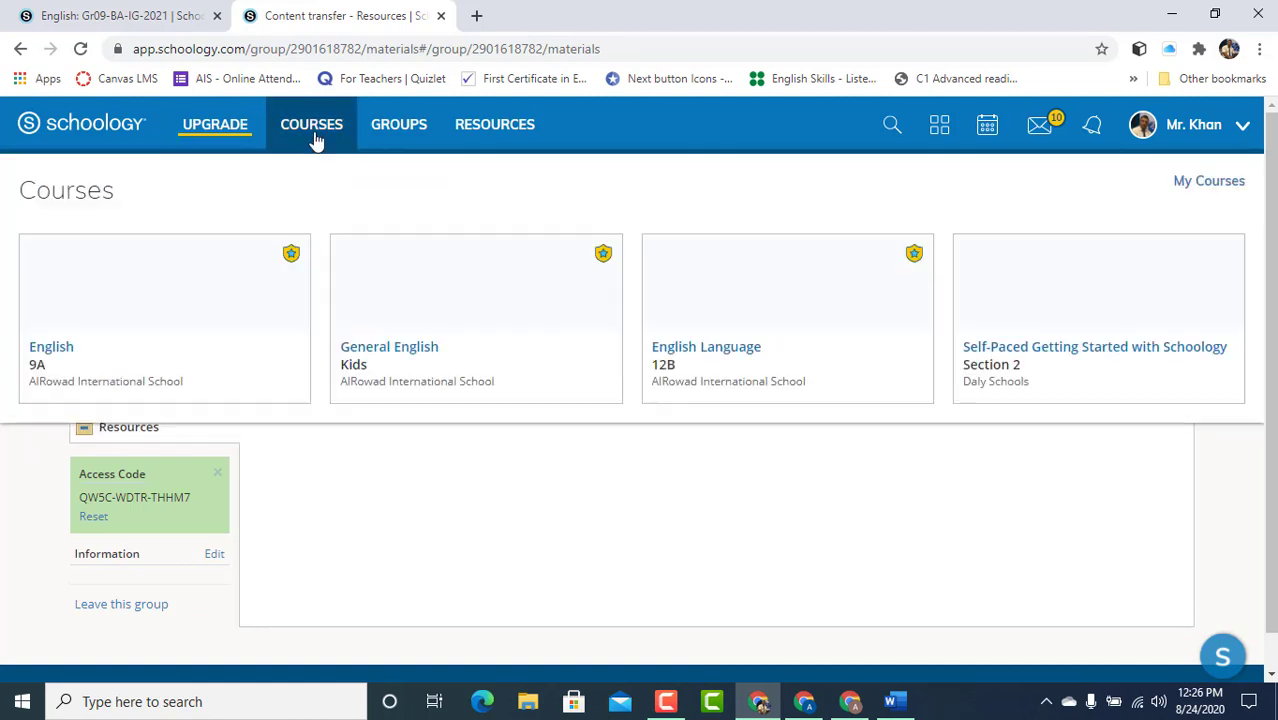
left_click(203, 307)
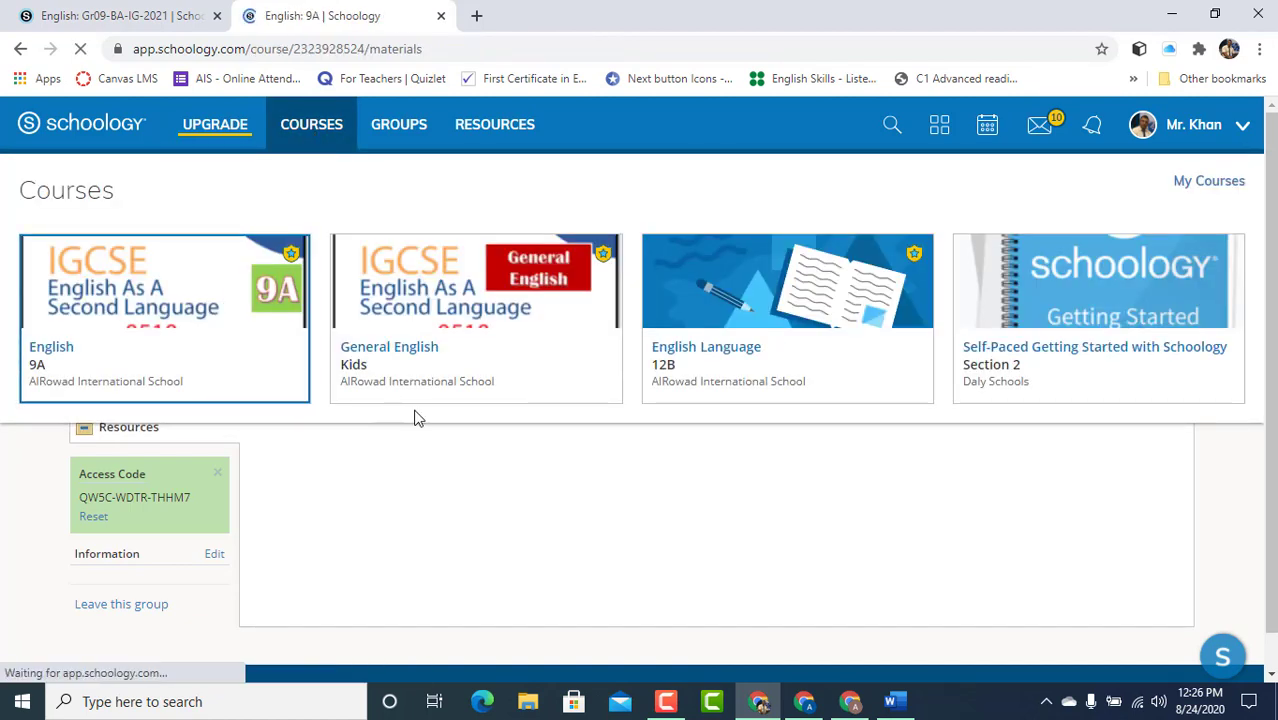
scroll(418, 418, "down", 1)
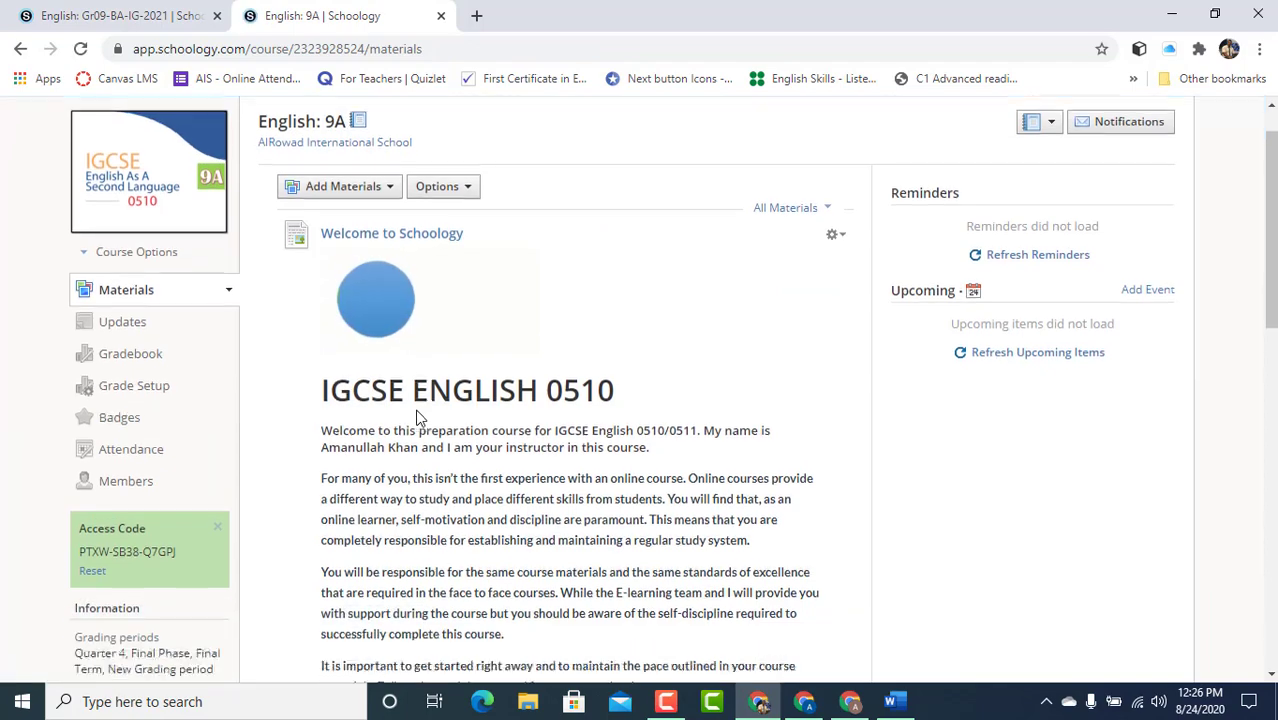
scroll(418, 418, "down", 6)
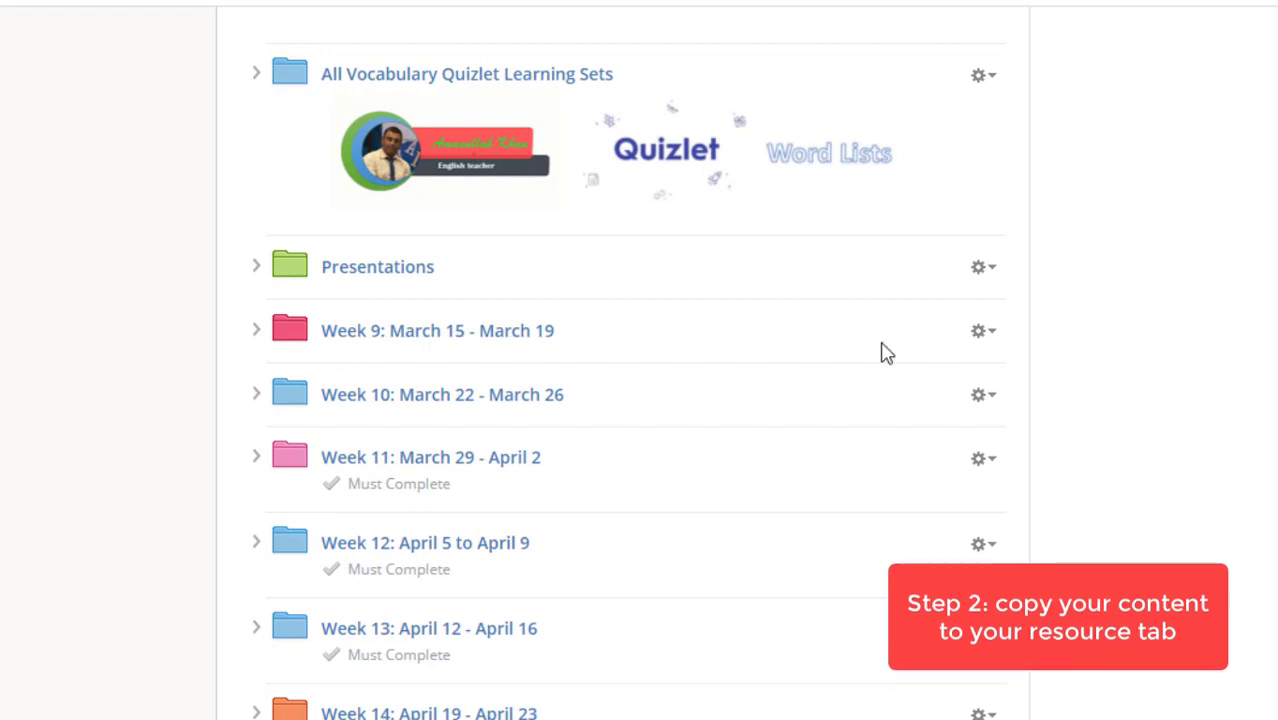
left_click(996, 340)
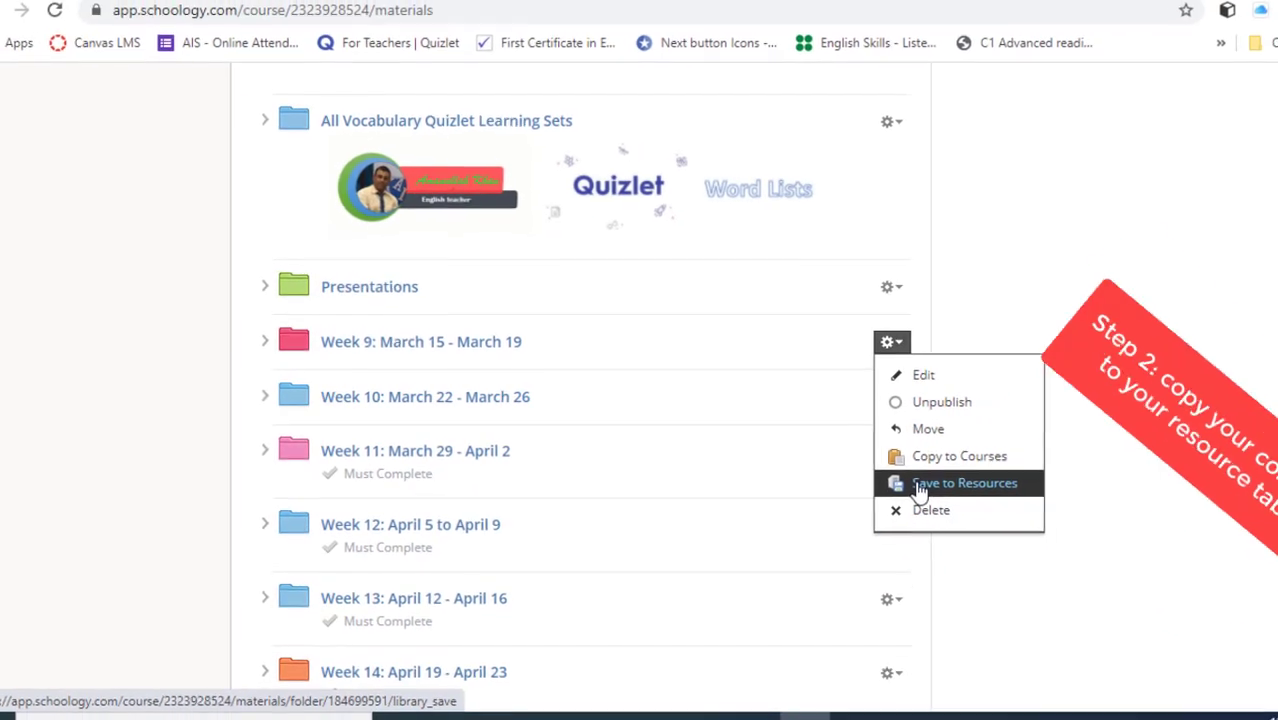
- Save a copy of the Week 9 folder into the Home resources collection
left_click(920, 487)
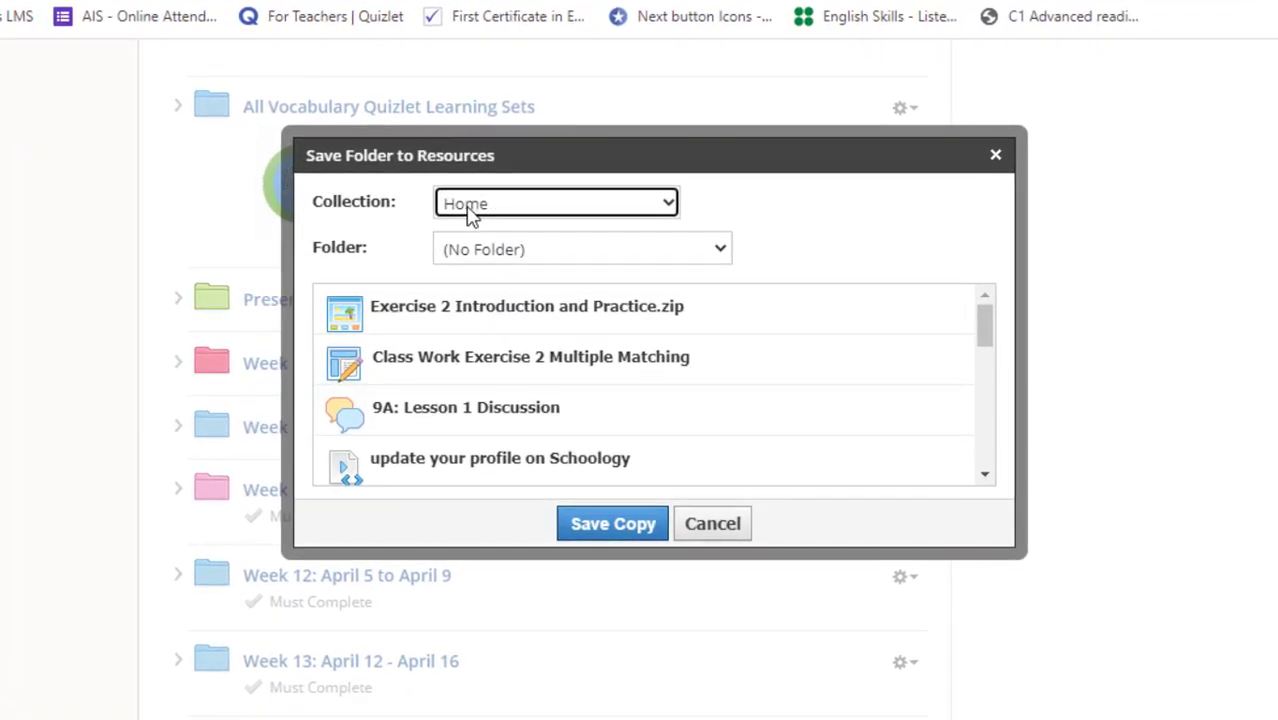
left_click(533, 214)
left_click(531, 212)
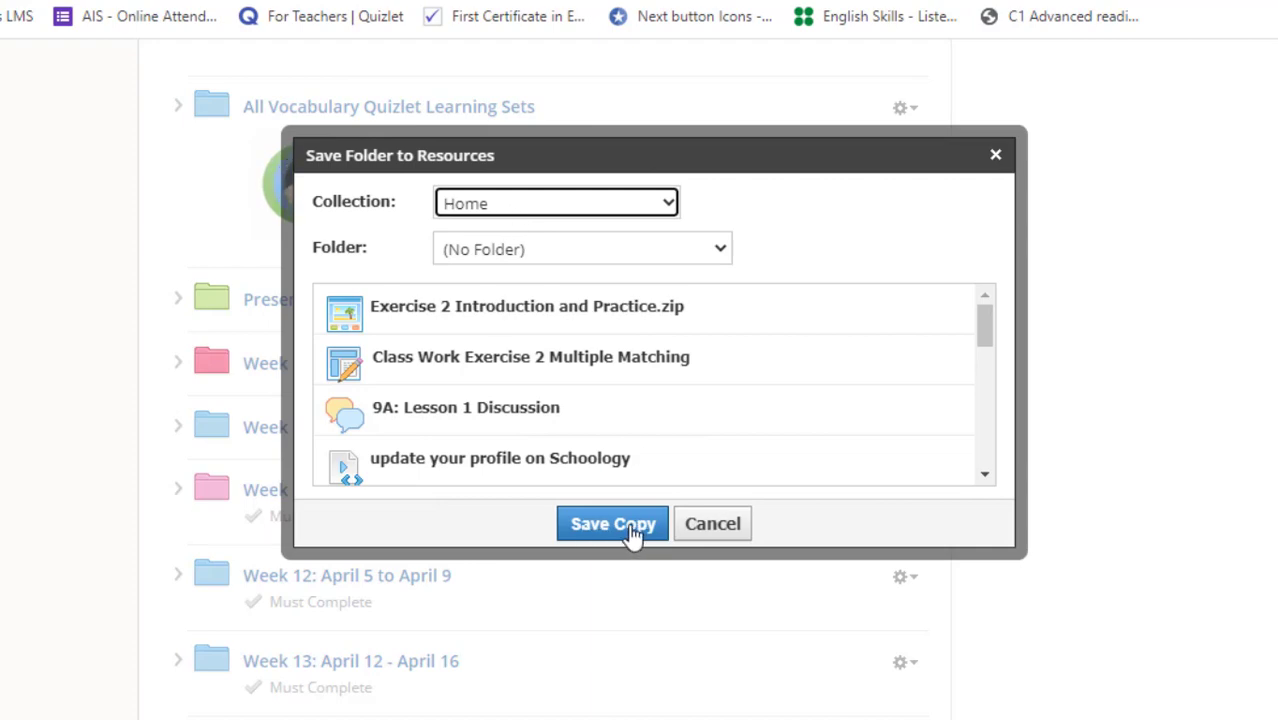
left_click(632, 535)
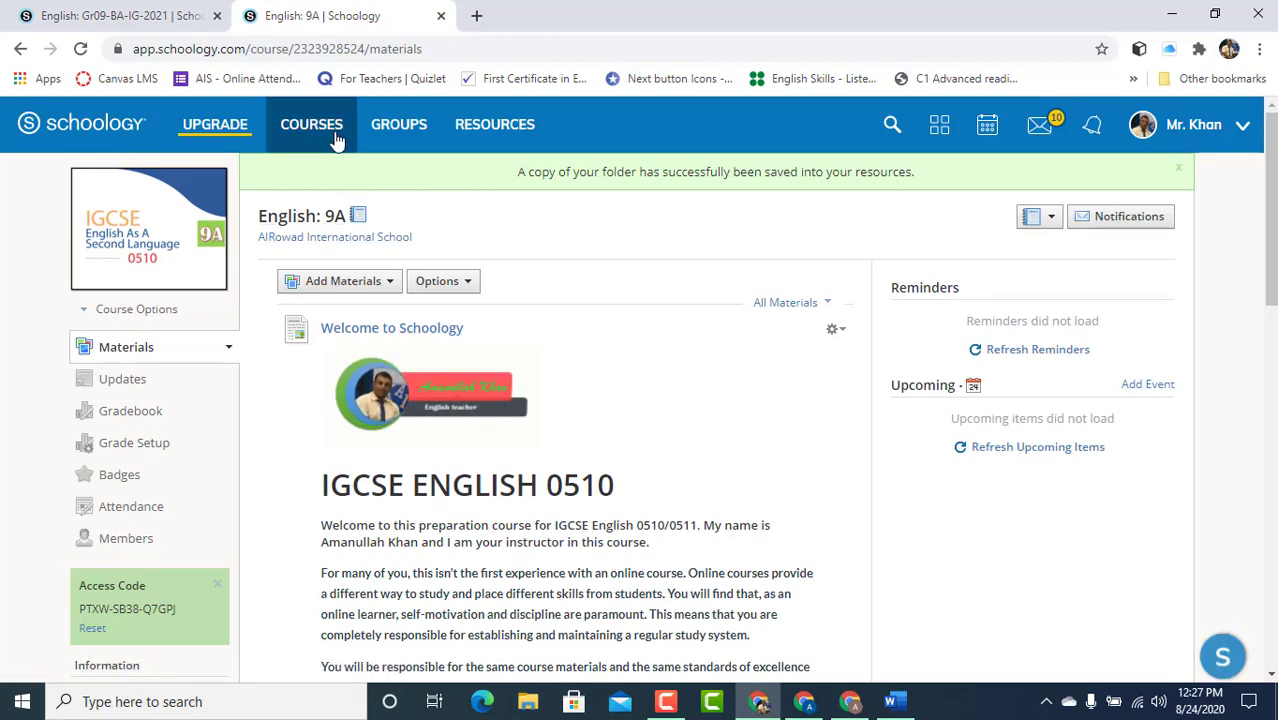
- Check the Content transfer group's empty Resources page, then go to the personal Resources library
left_click(405, 128)
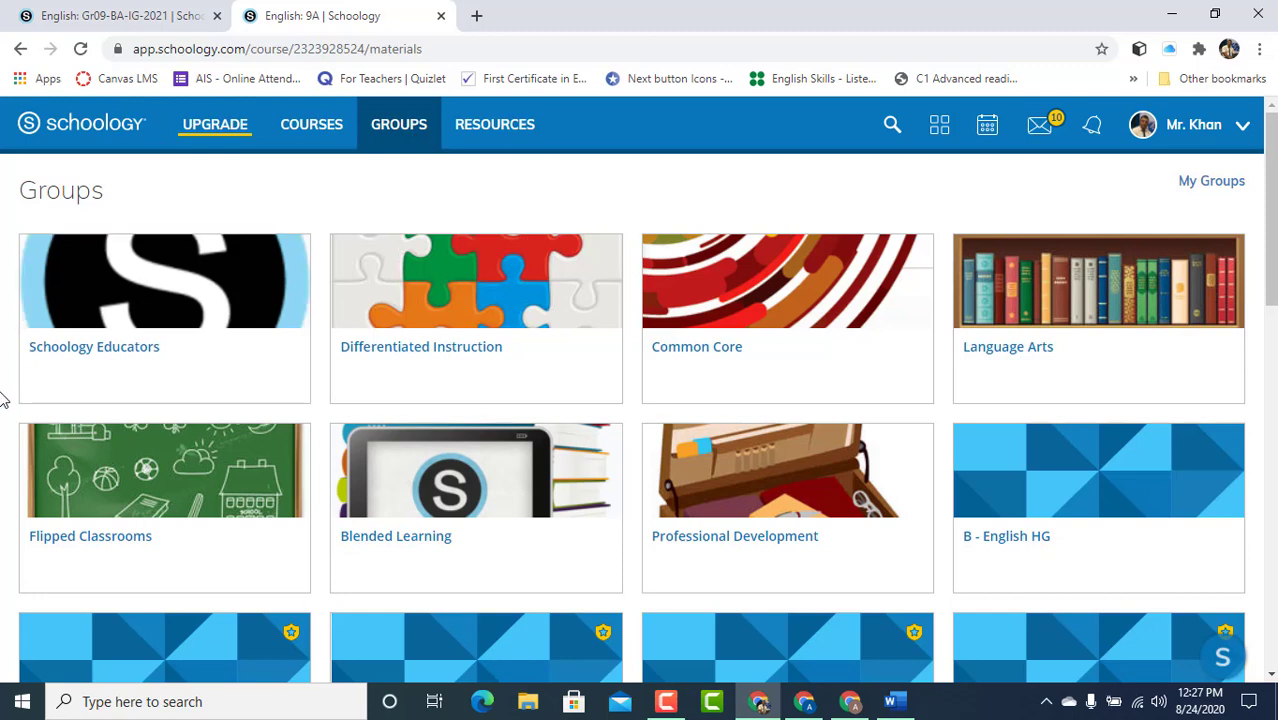
scroll(3, 405, "down", 3)
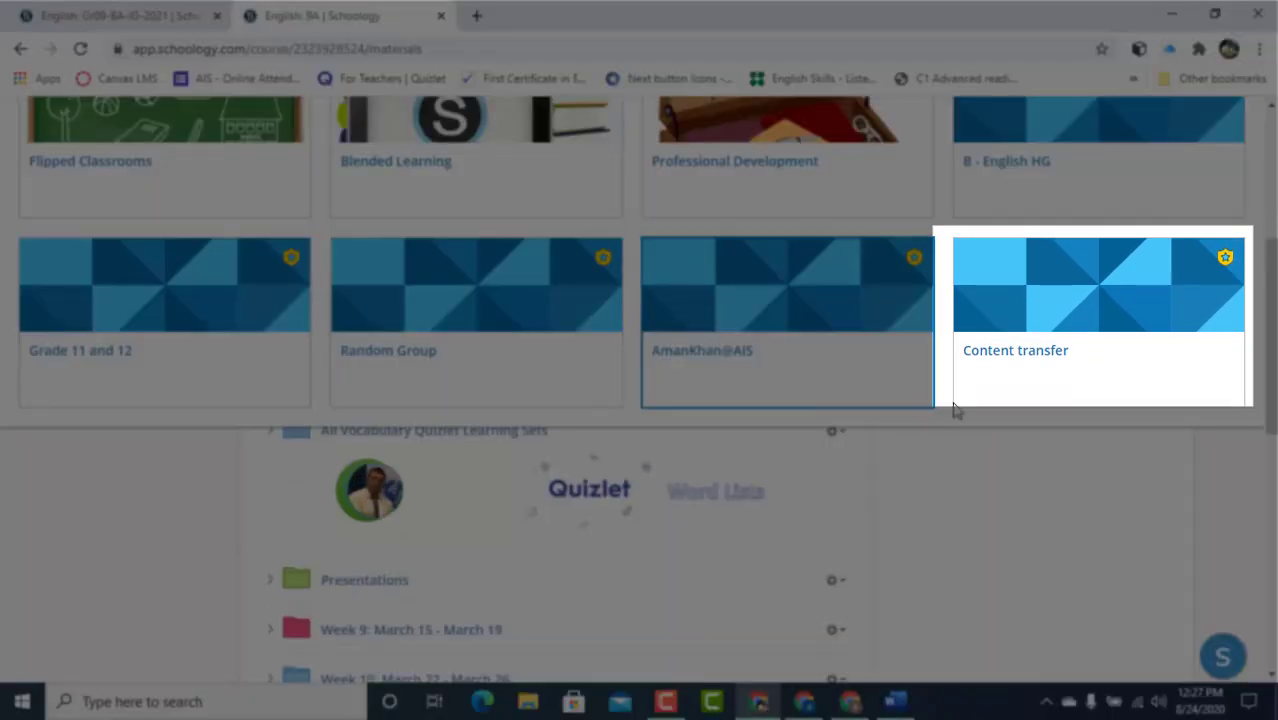
left_click(1038, 390)
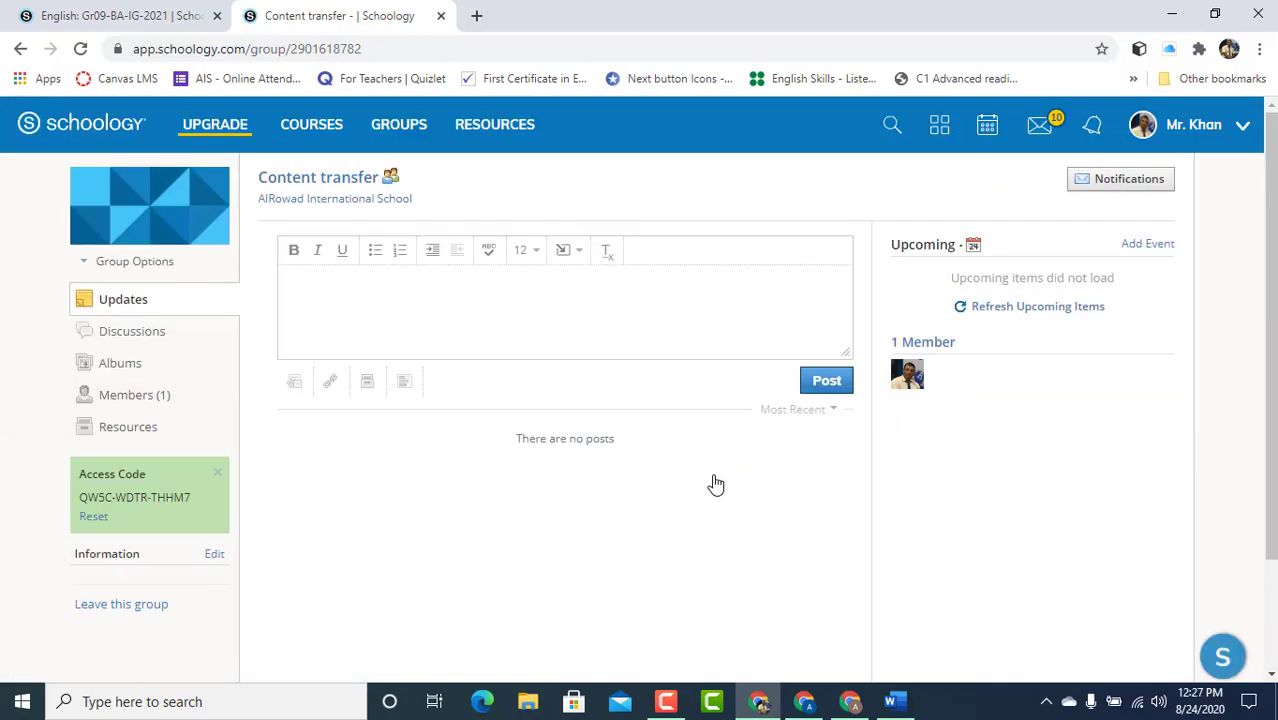
left_click(128, 427)
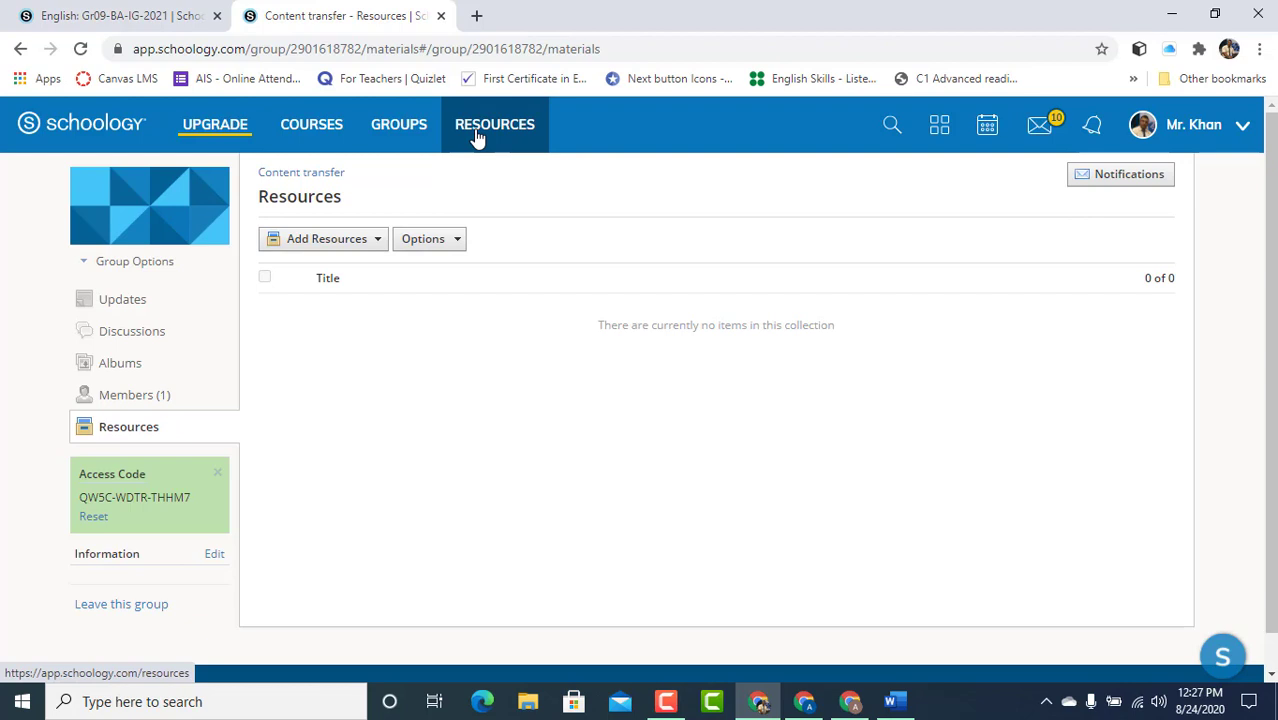
left_click(504, 145)
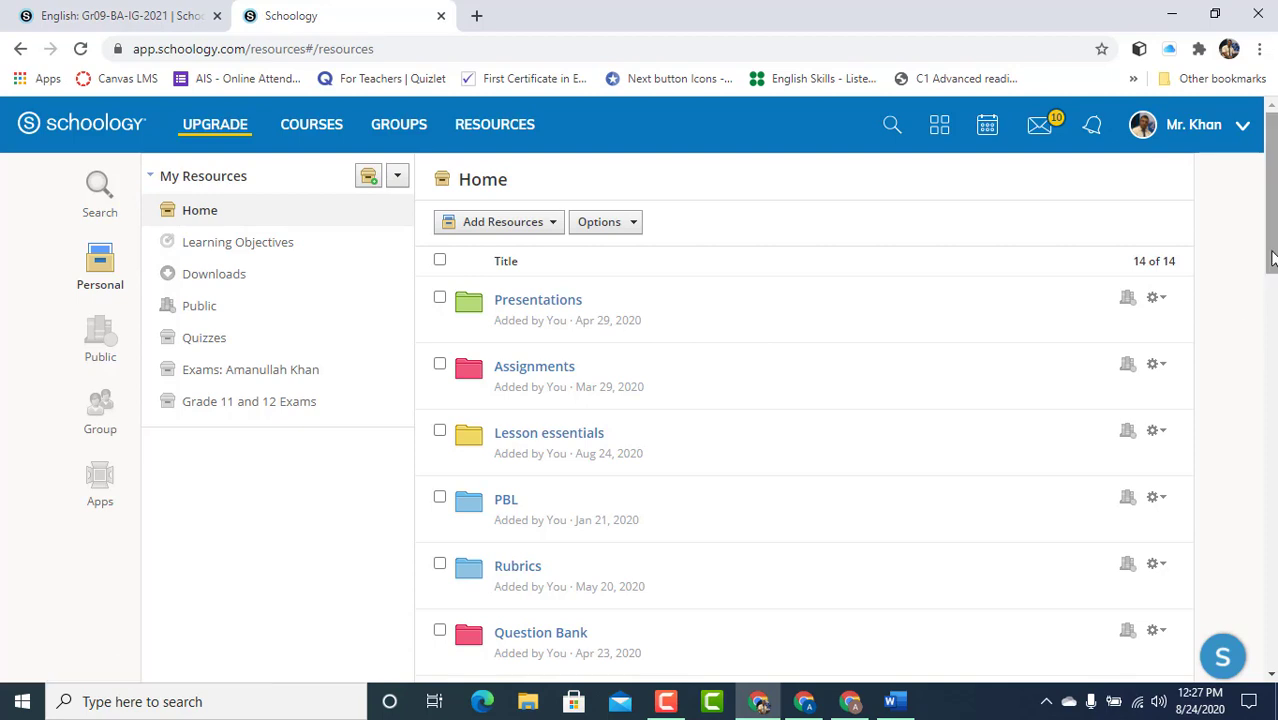
- Confirm the copied Week 9 folder in Home resources, then locate the Content transfer group
scroll(1258, 348, "down", 4)
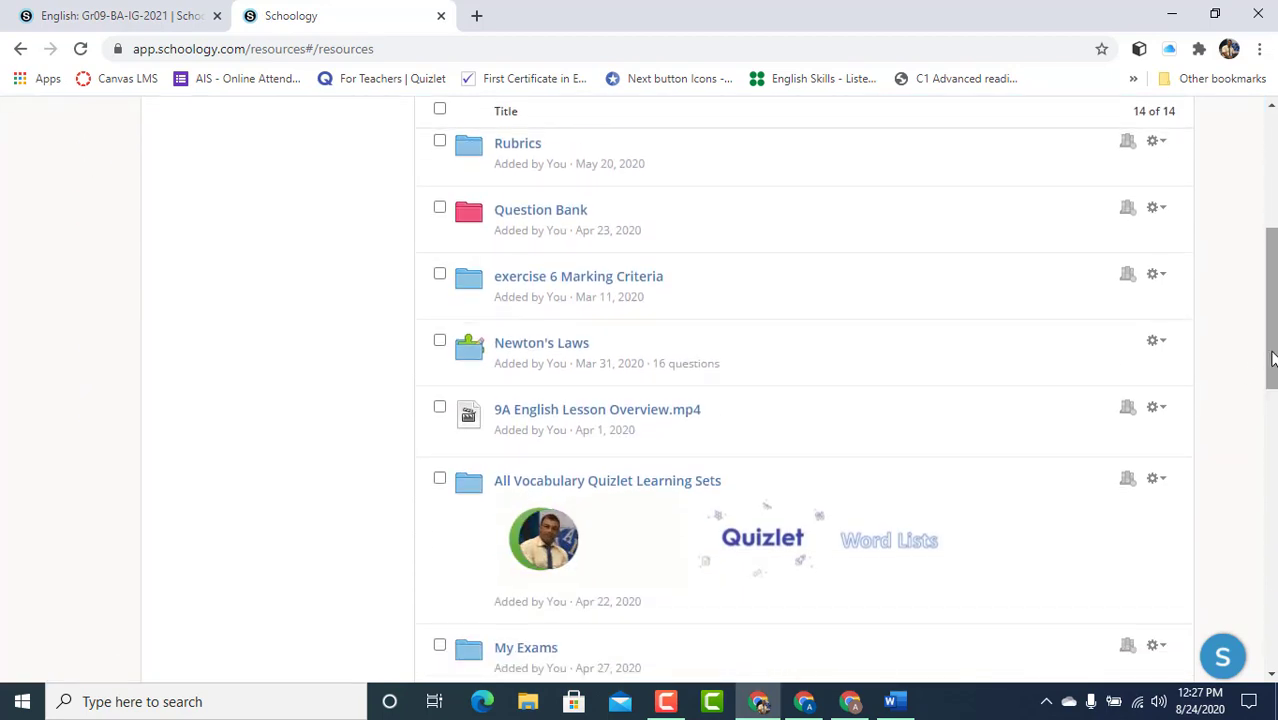
left_click_drag(1260, 374, 1255, 494)
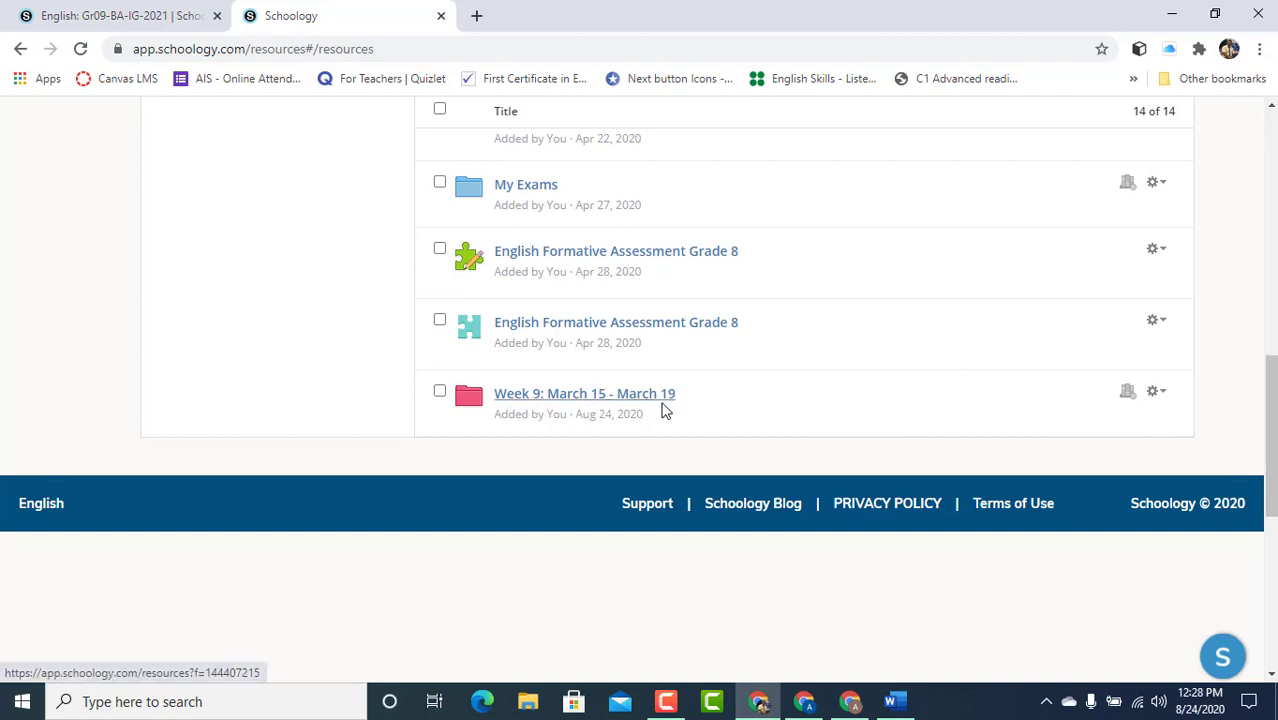
left_click_drag(1270, 436, 1270, 190)
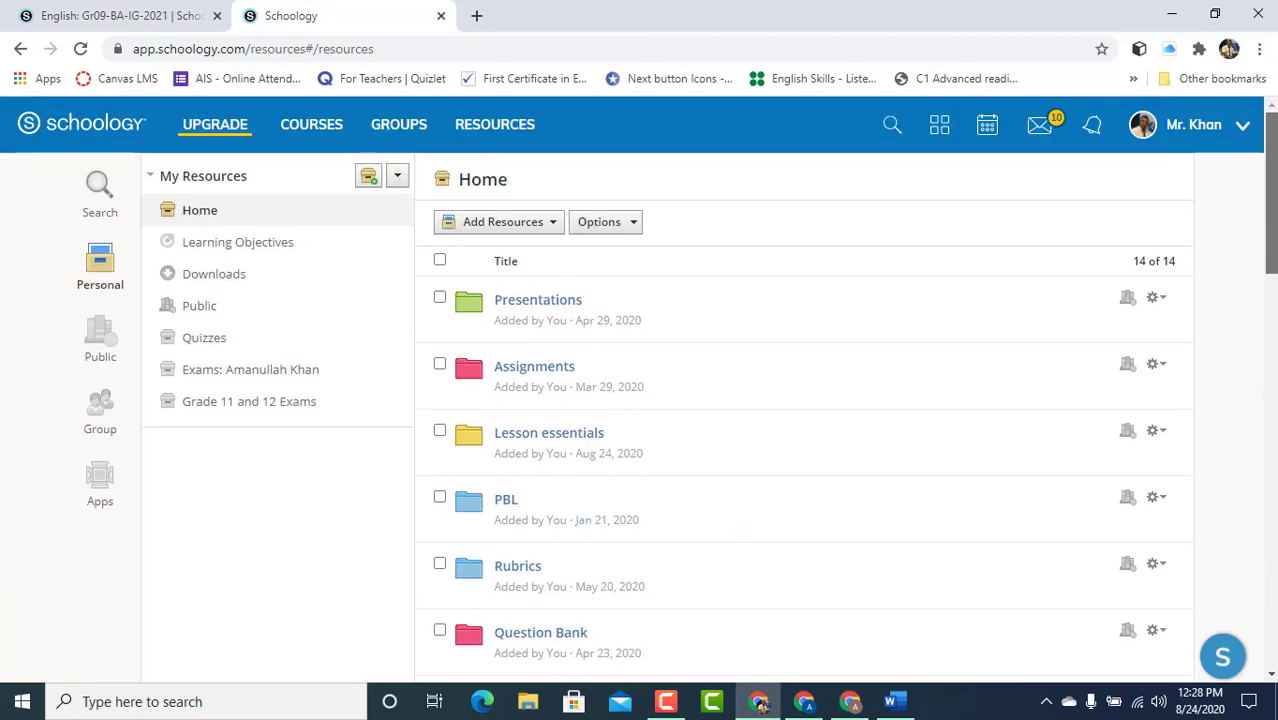
left_click(390, 130)
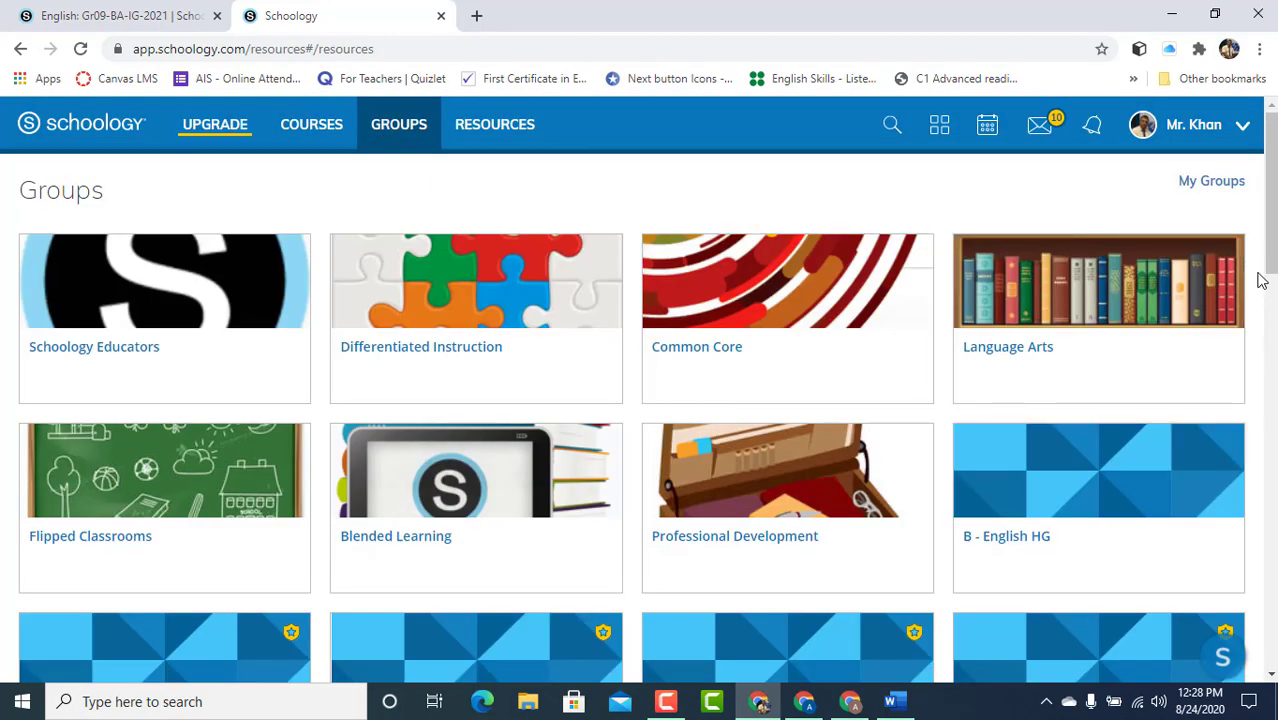
left_click_drag(1270, 275, 1270, 395)
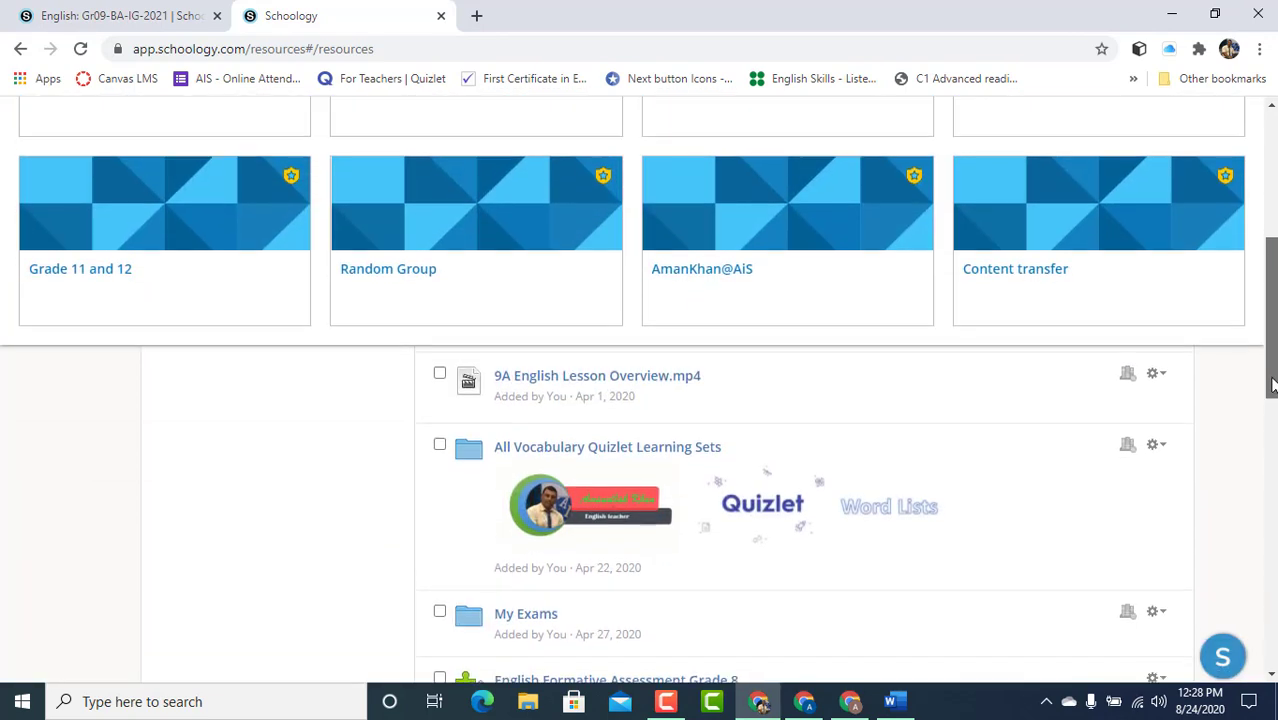
- Go to the Content transfer group's Resources and list the Add Resources options
left_click(1030, 292)
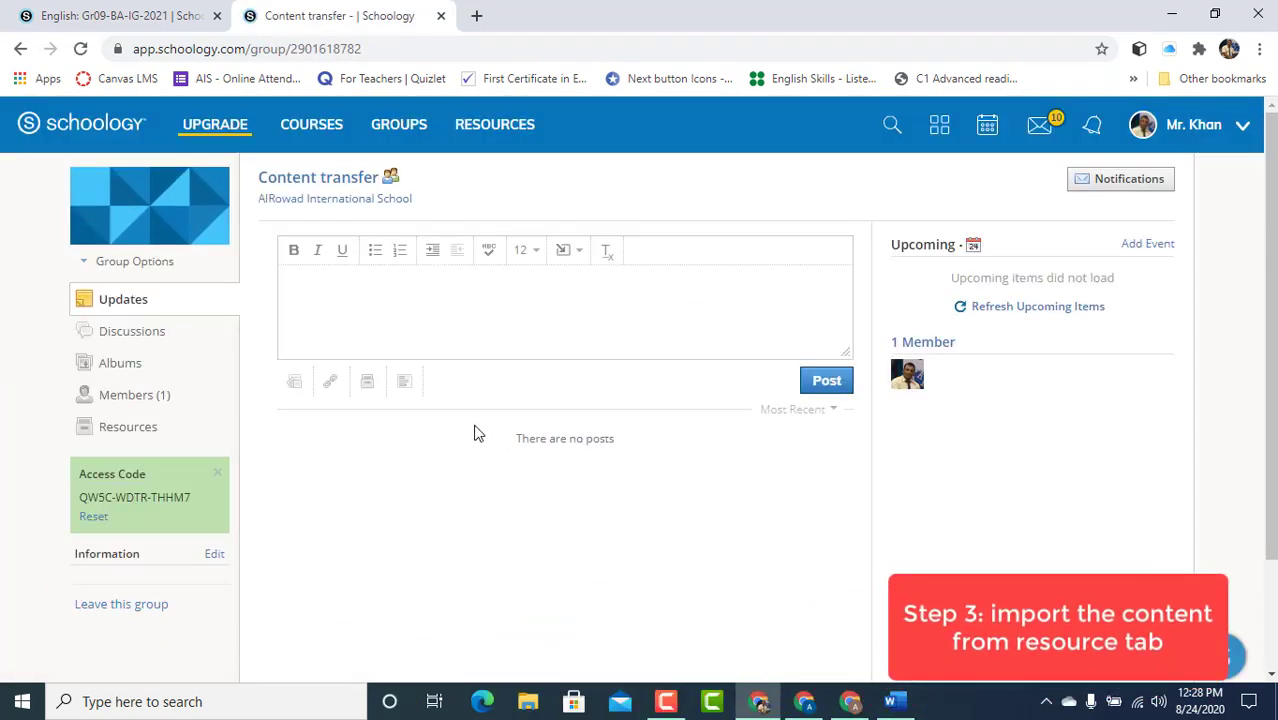
left_click(131, 438)
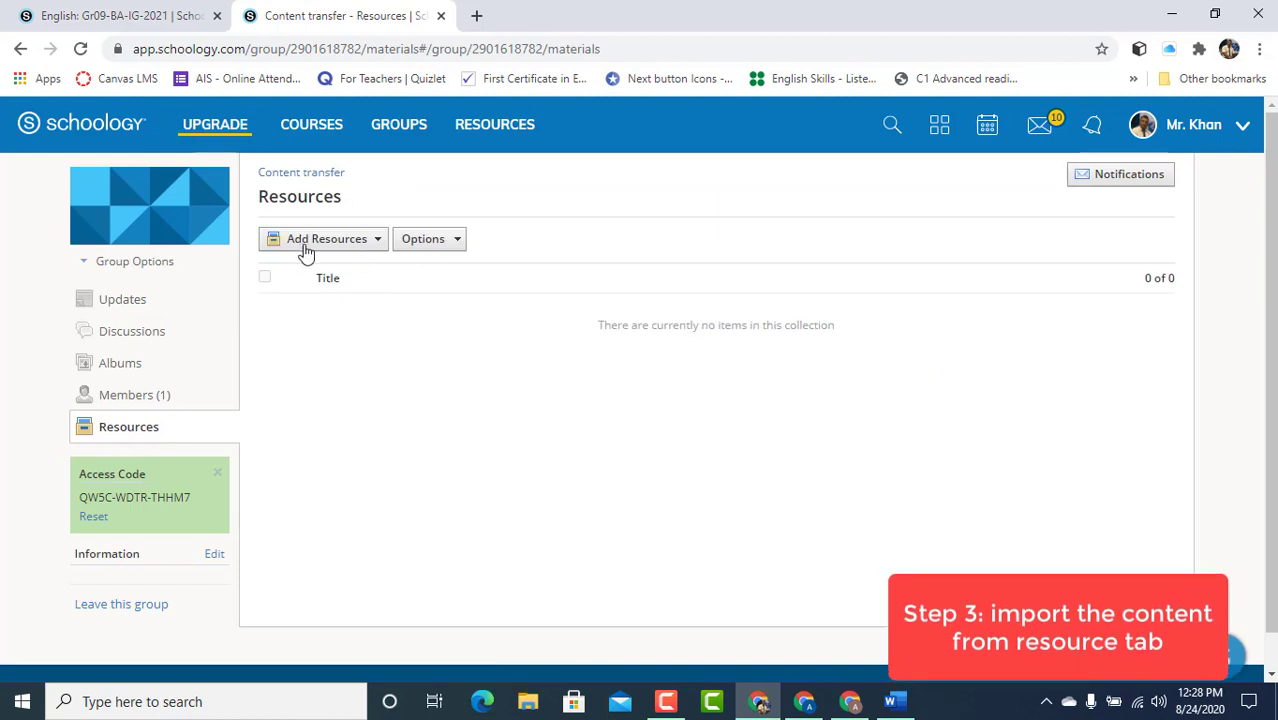
left_click(378, 244)
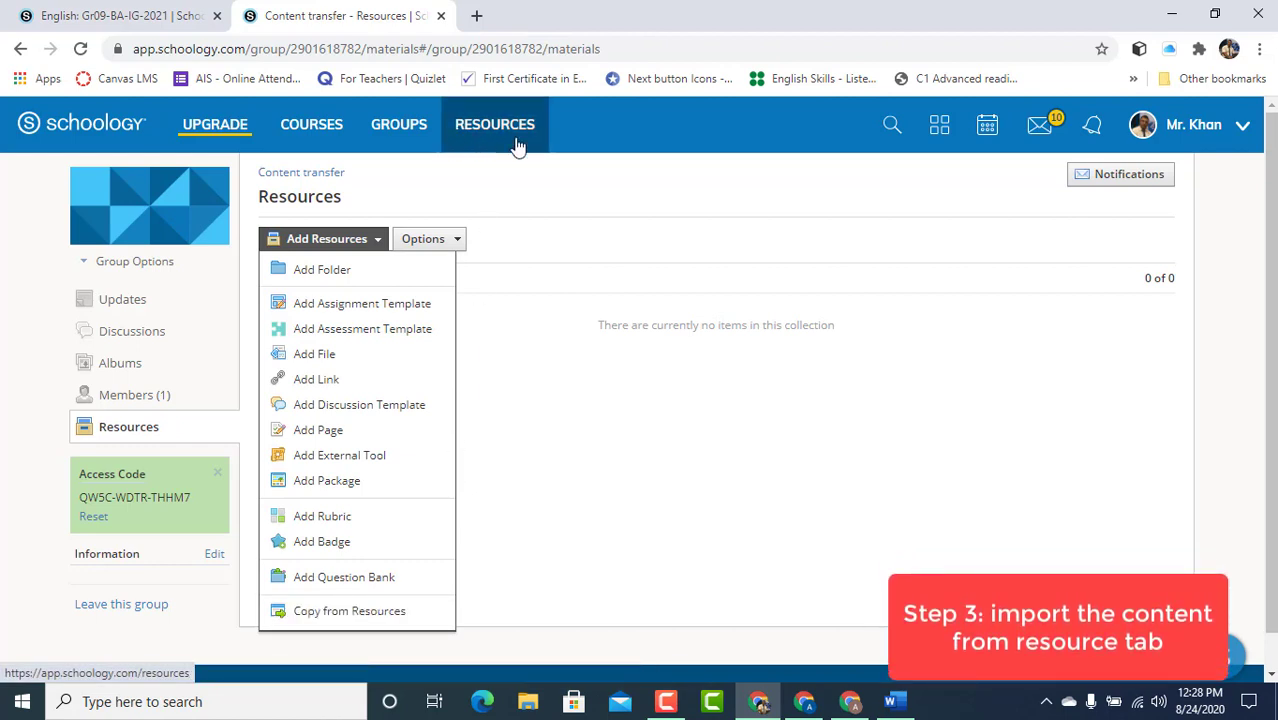
- Copy the Week 9: March 15 - March 19 folder from personal resources into the group
left_click(351, 612)
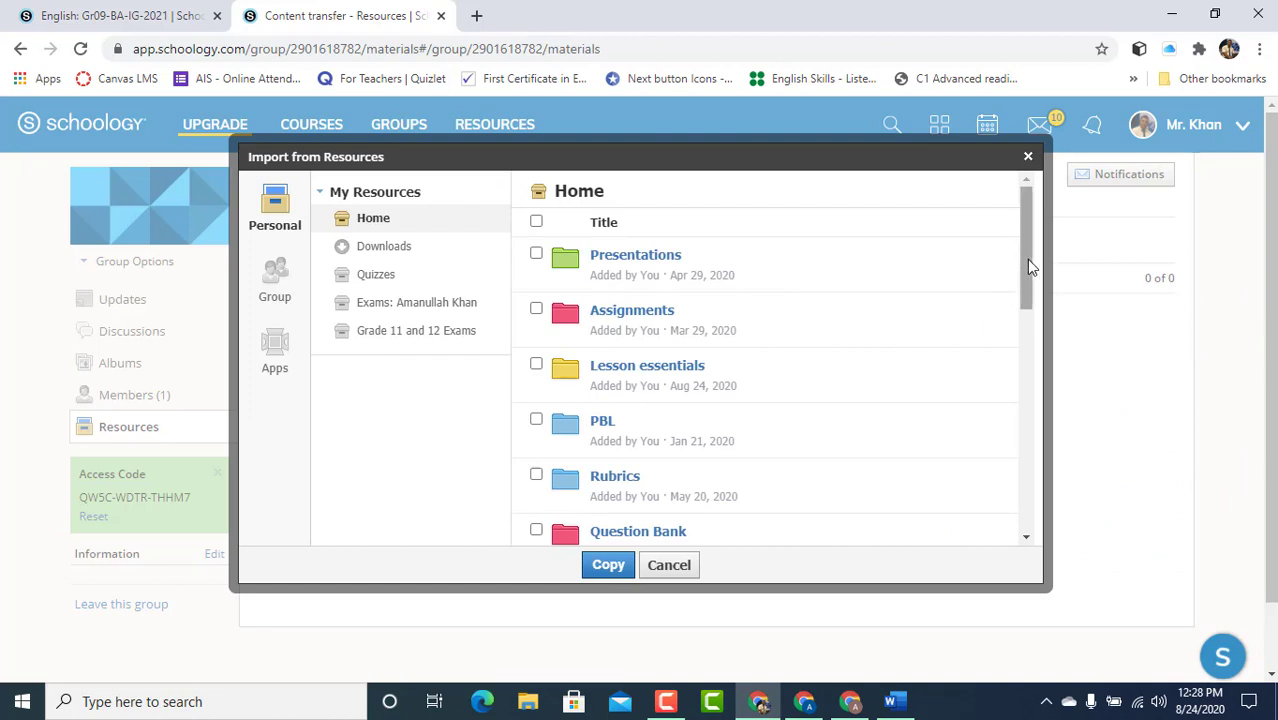
left_click_drag(1030, 266, 1027, 520)
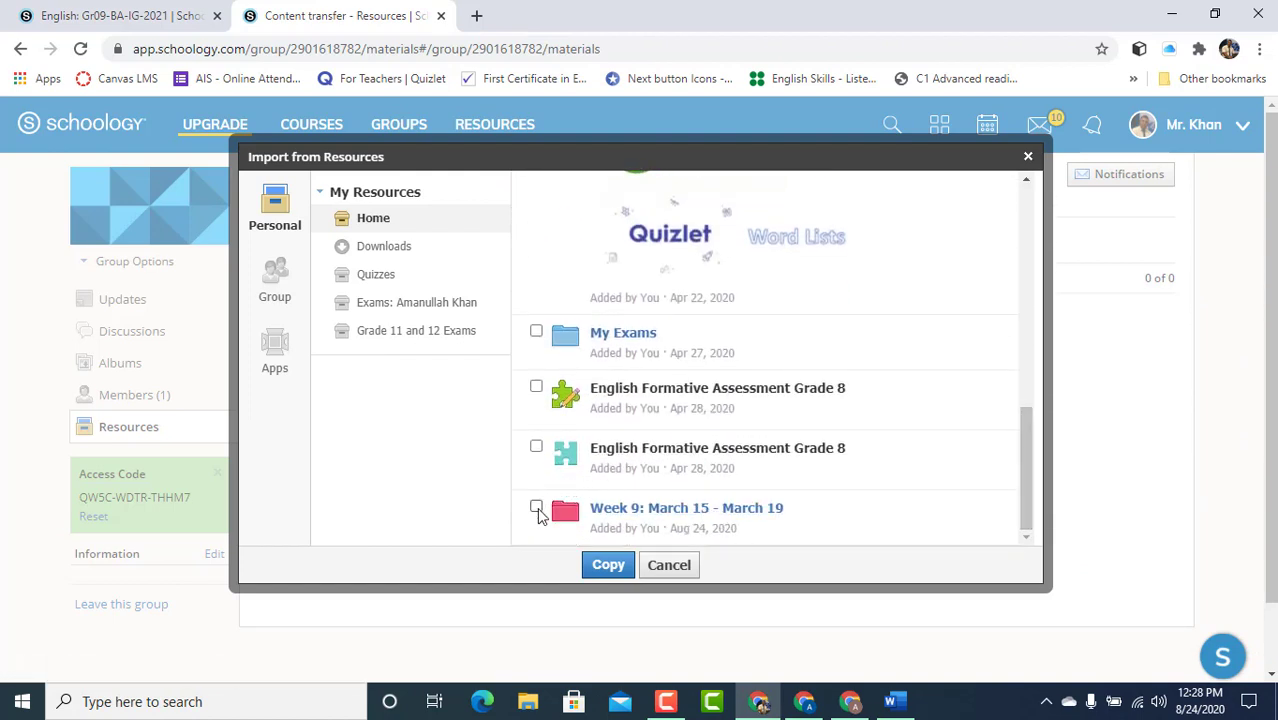
left_click(537, 508)
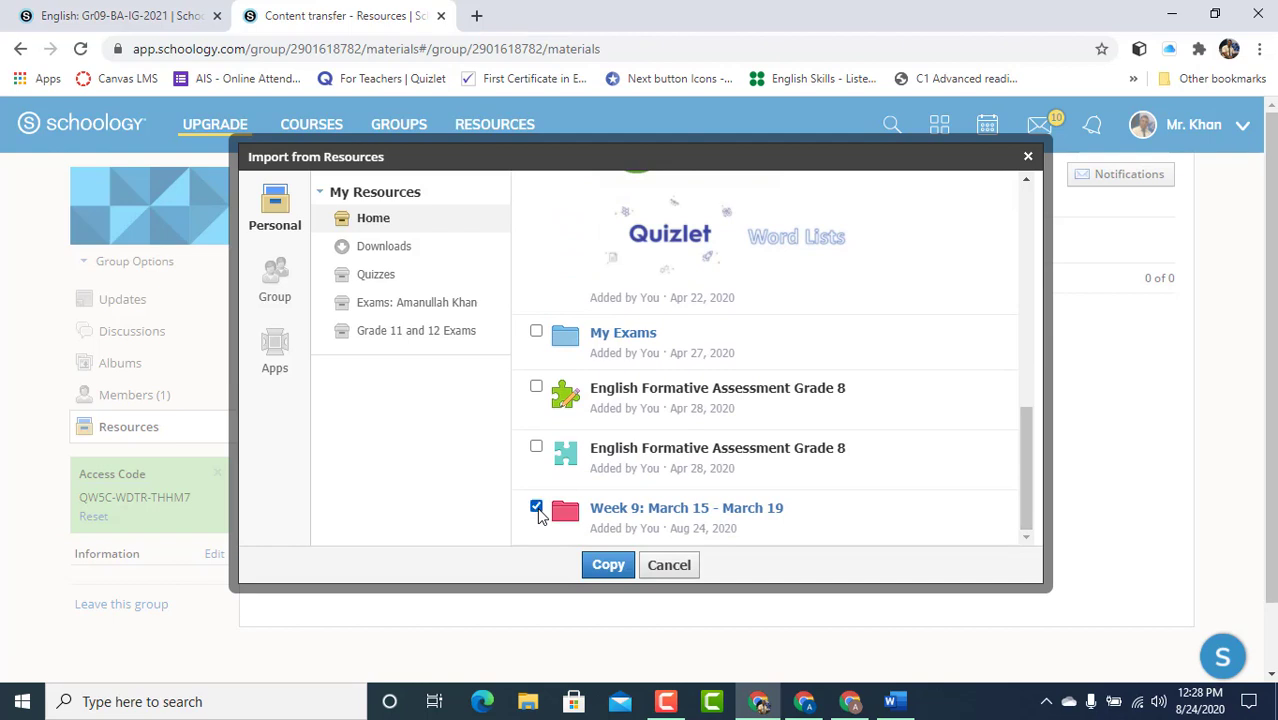
left_click(609, 566)
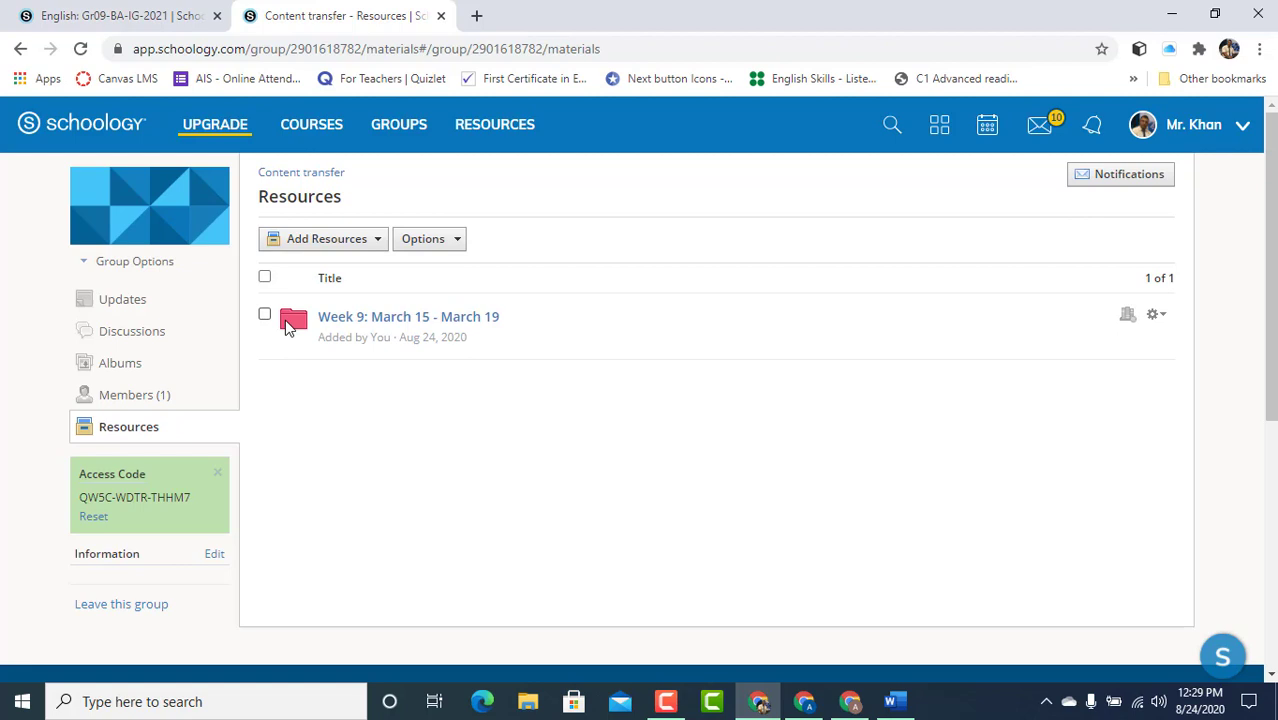
- Check the Week 9 Lesson 1 folder, copy the group access code, and switch to Gr09-BA-IG-2021
left_click(362, 318)
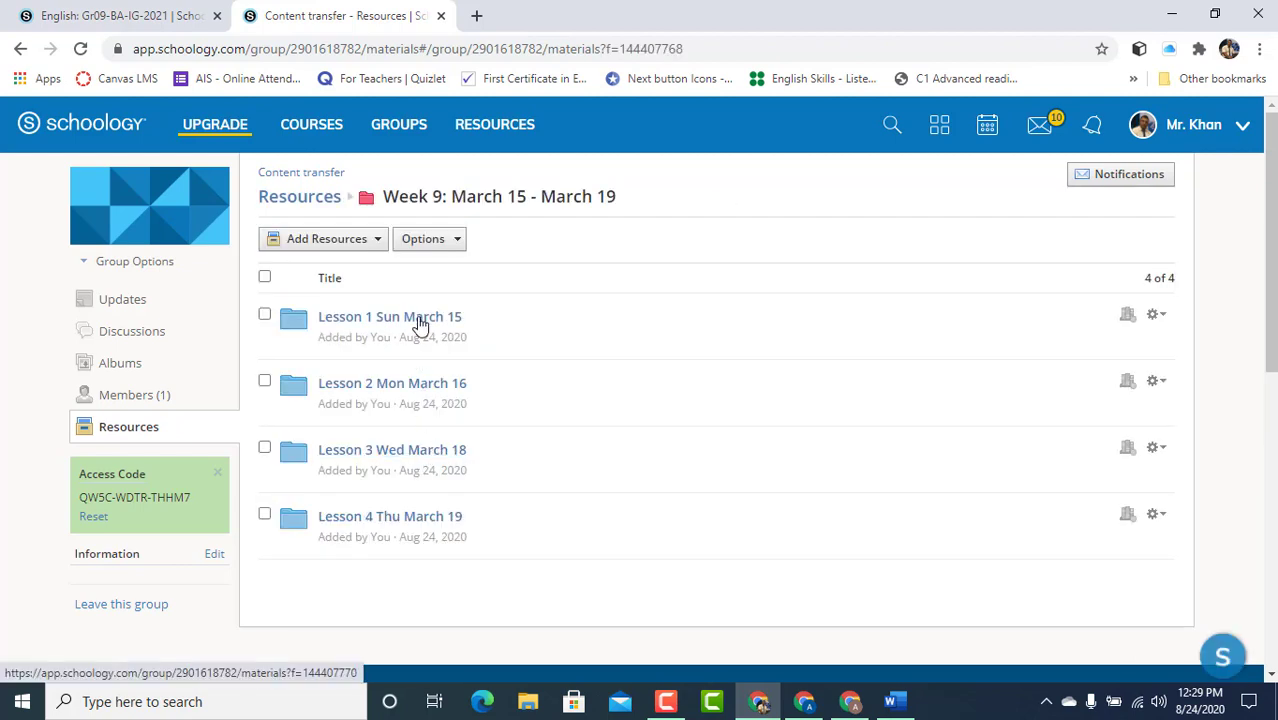
left_click(420, 318)
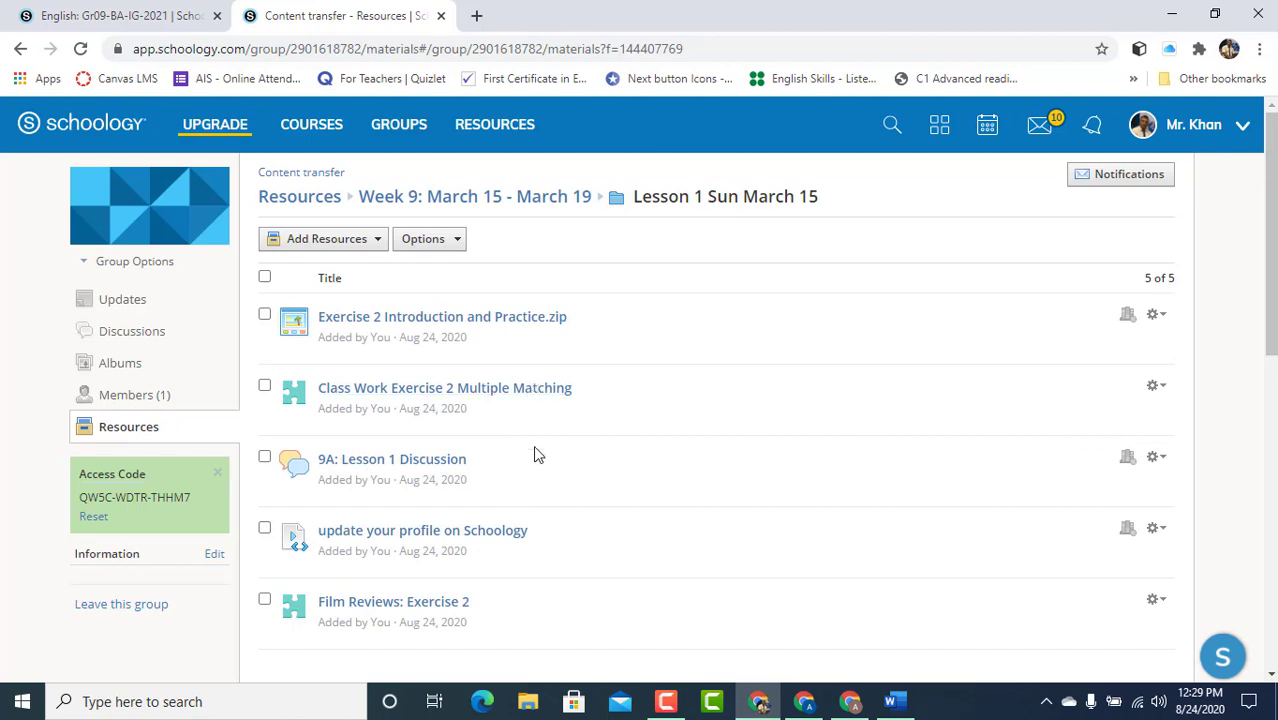
triple_click(124, 497)
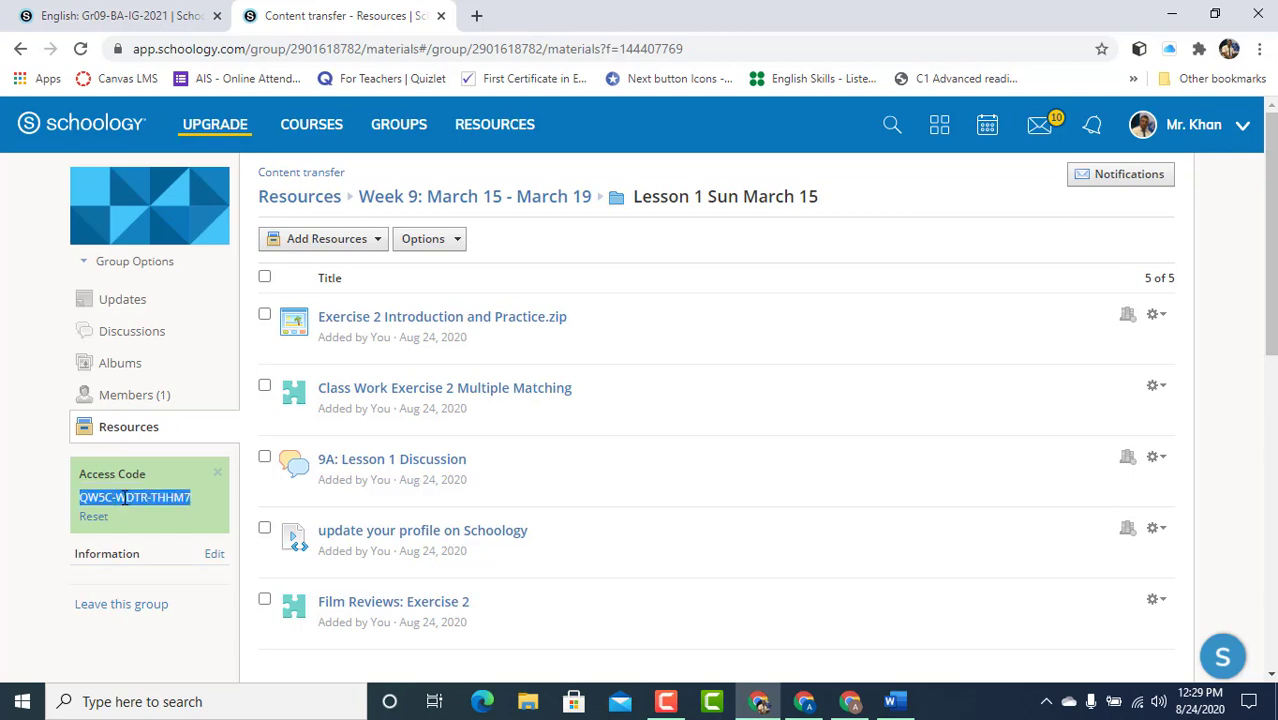
right_click(124, 497)
left_click(168, 513)
left_click(117, 14)
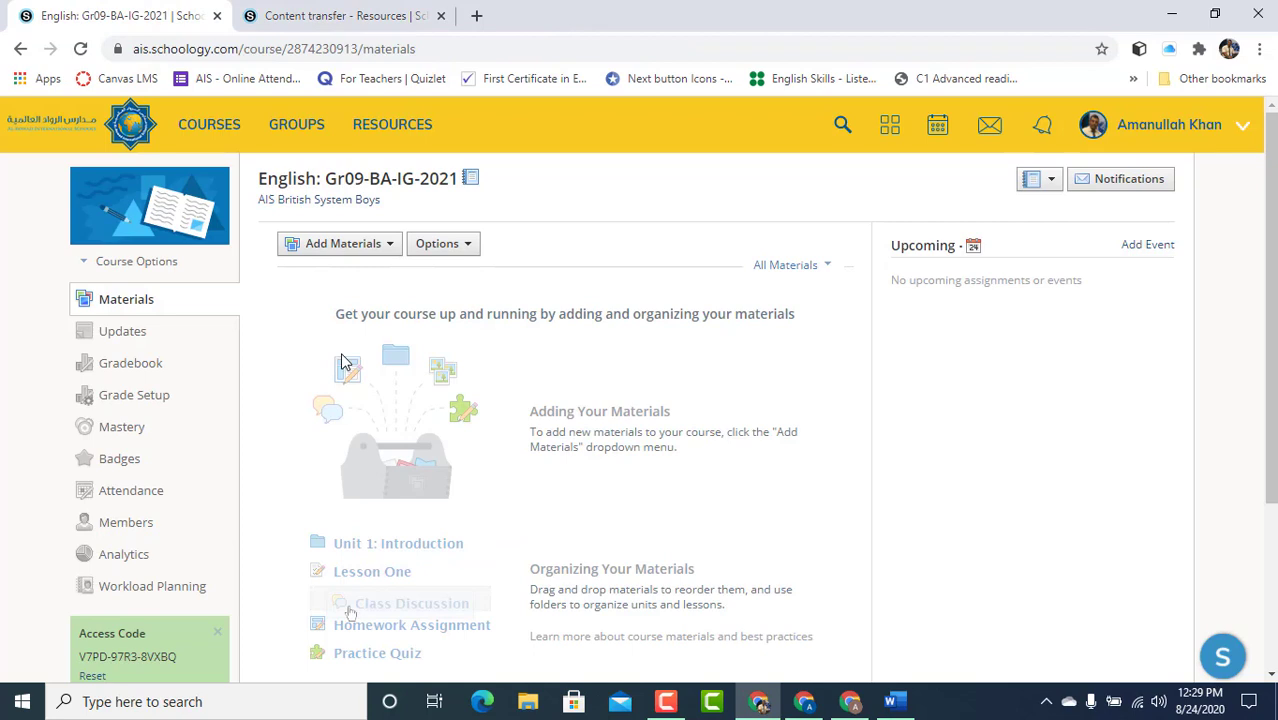
- Join the Content transfer group from My Groups by pasting its access code
left_click(297, 140)
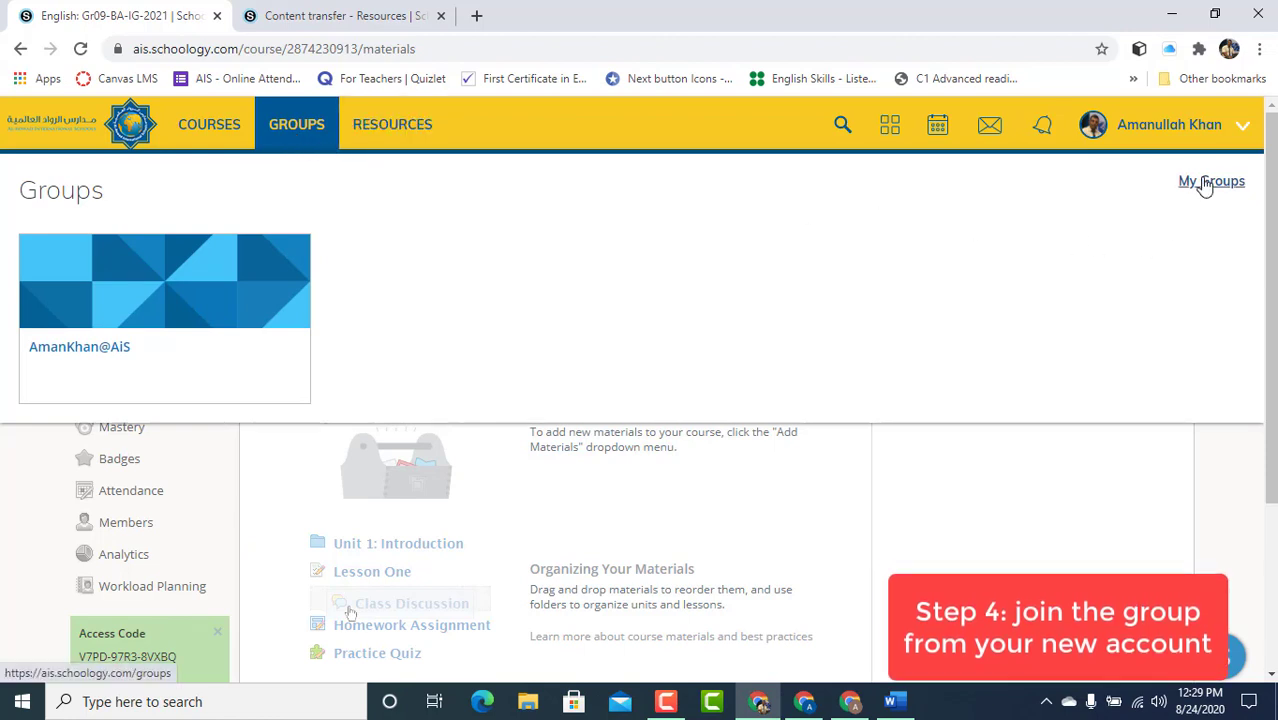
left_click(1206, 184)
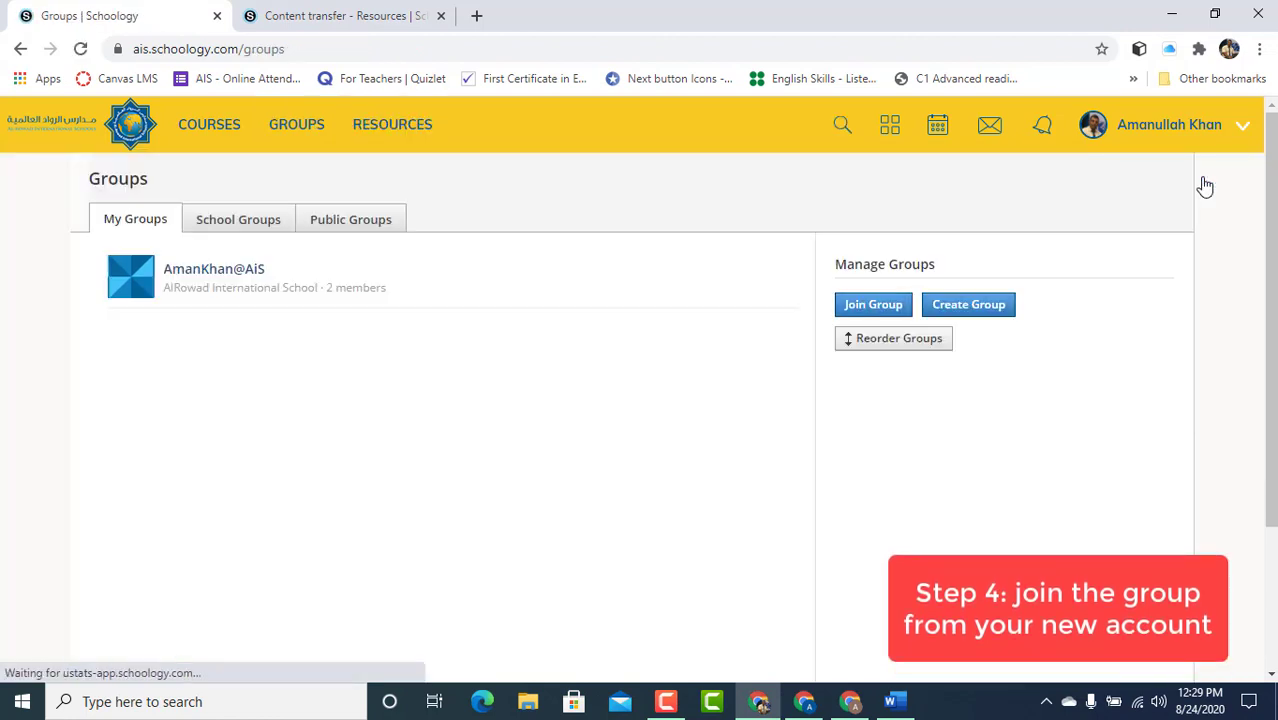
left_click(872, 308)
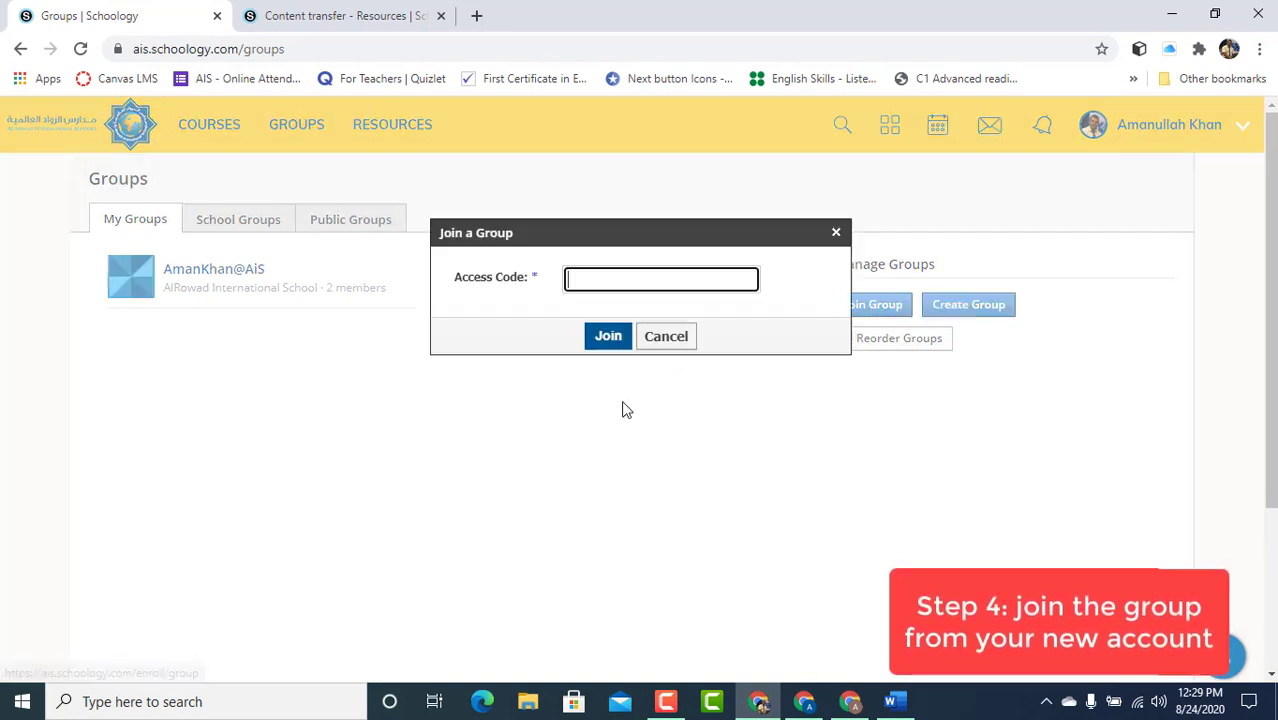
right_click(603, 279)
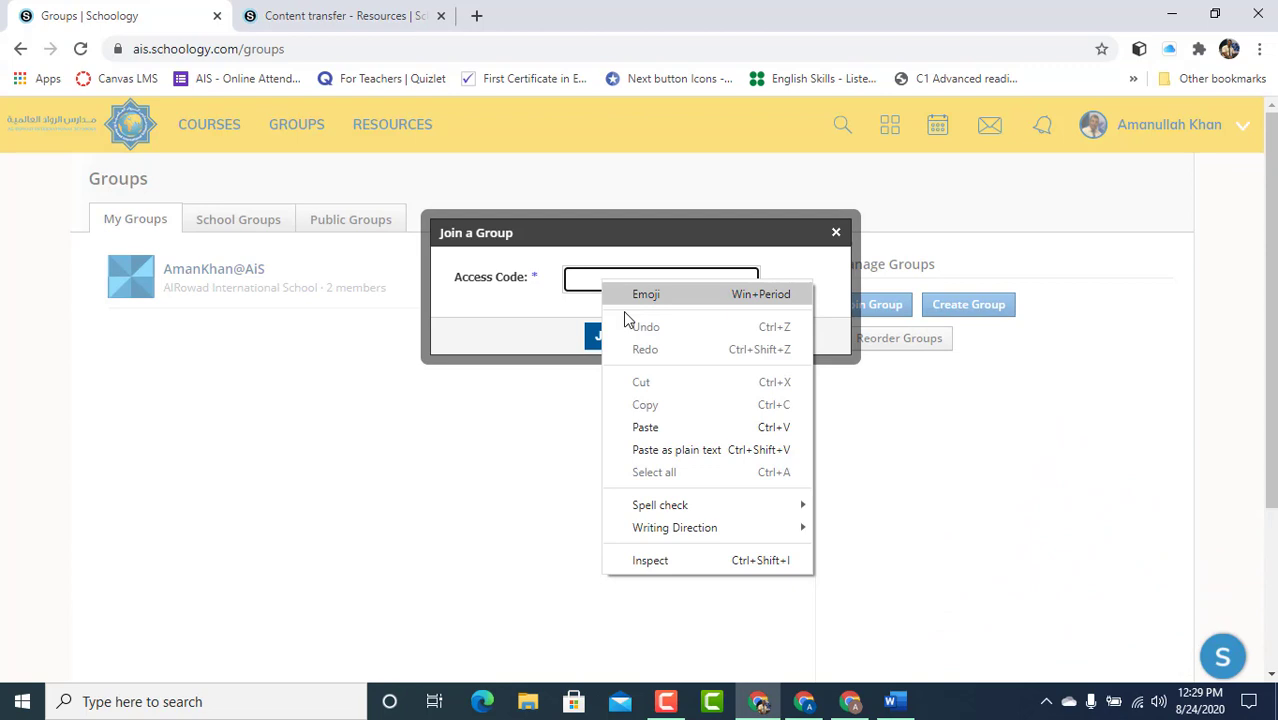
left_click(650, 427)
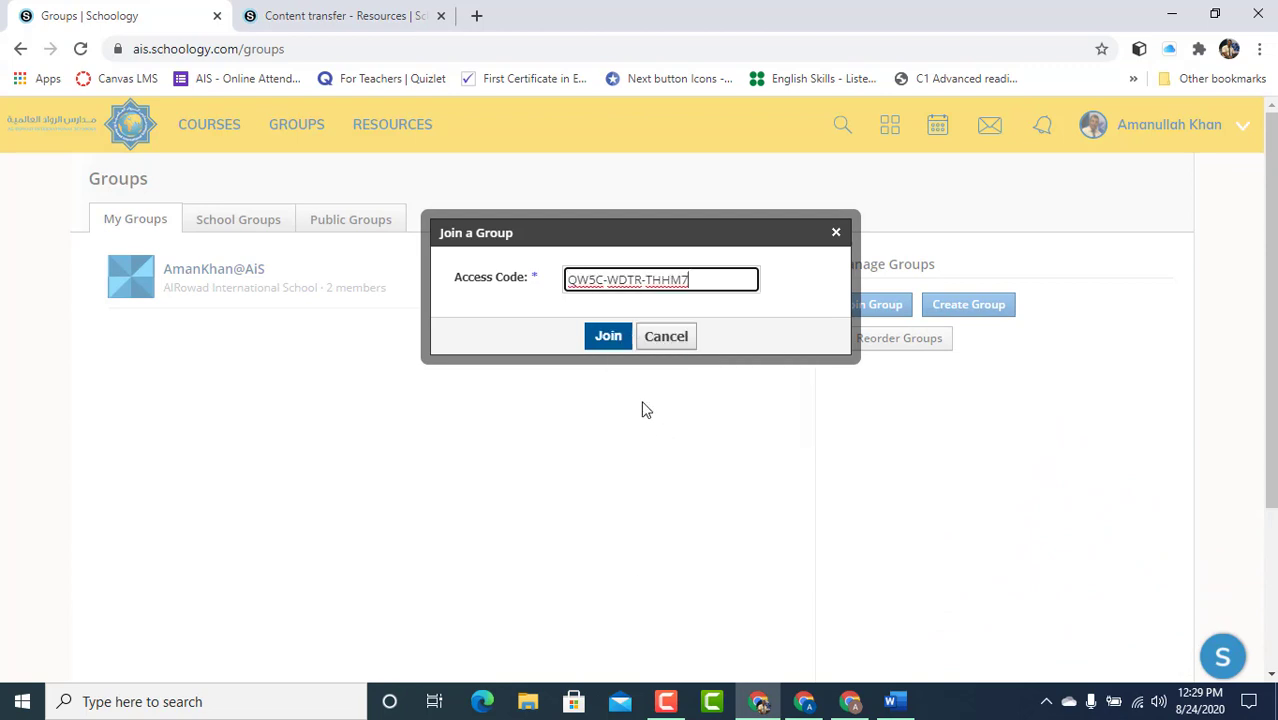
left_click(611, 338)
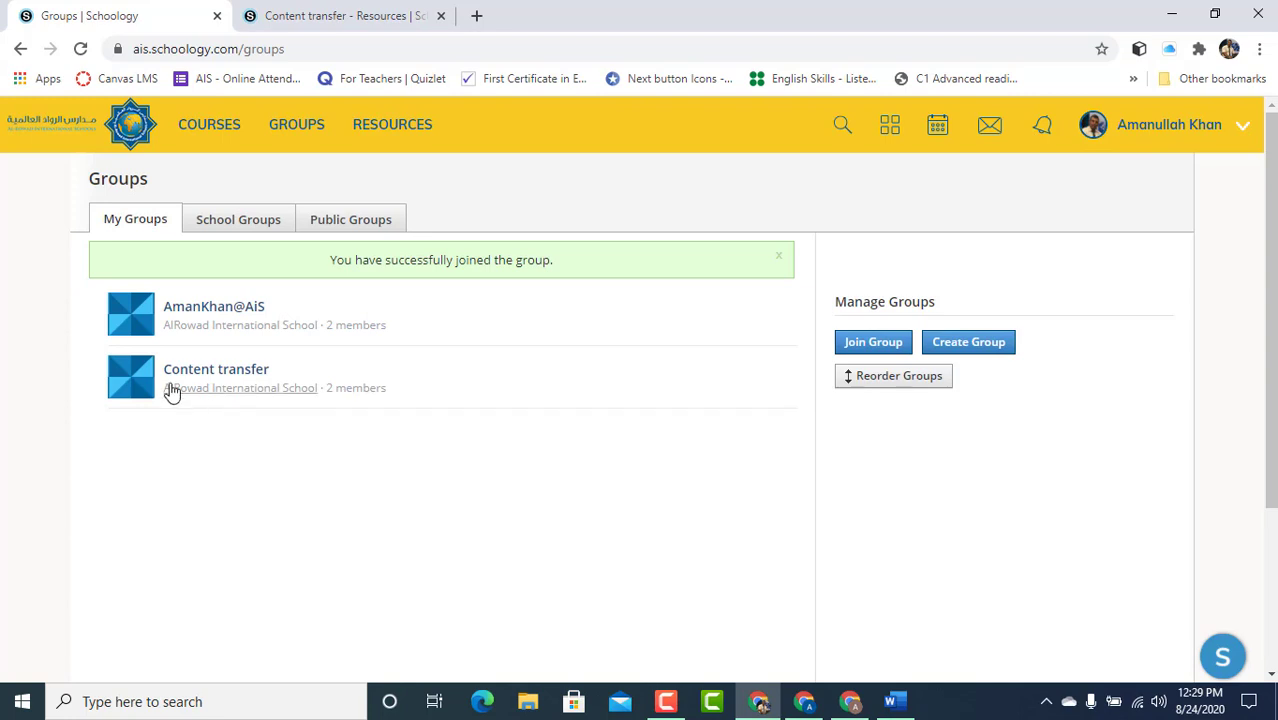
- From Content transfer's Resources, offer the Week 9 folder to English: Gr09-BA-IG-2021 (folder None), then cancel
left_click(220, 379)
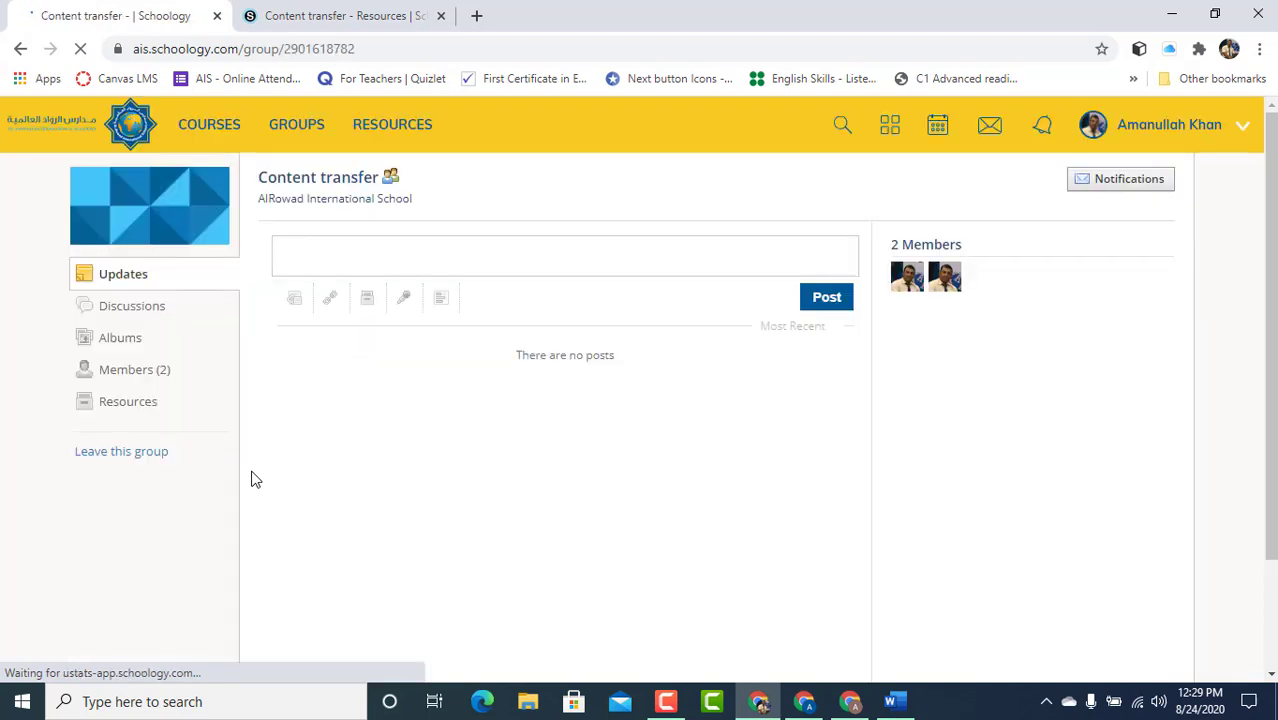
left_click(141, 410)
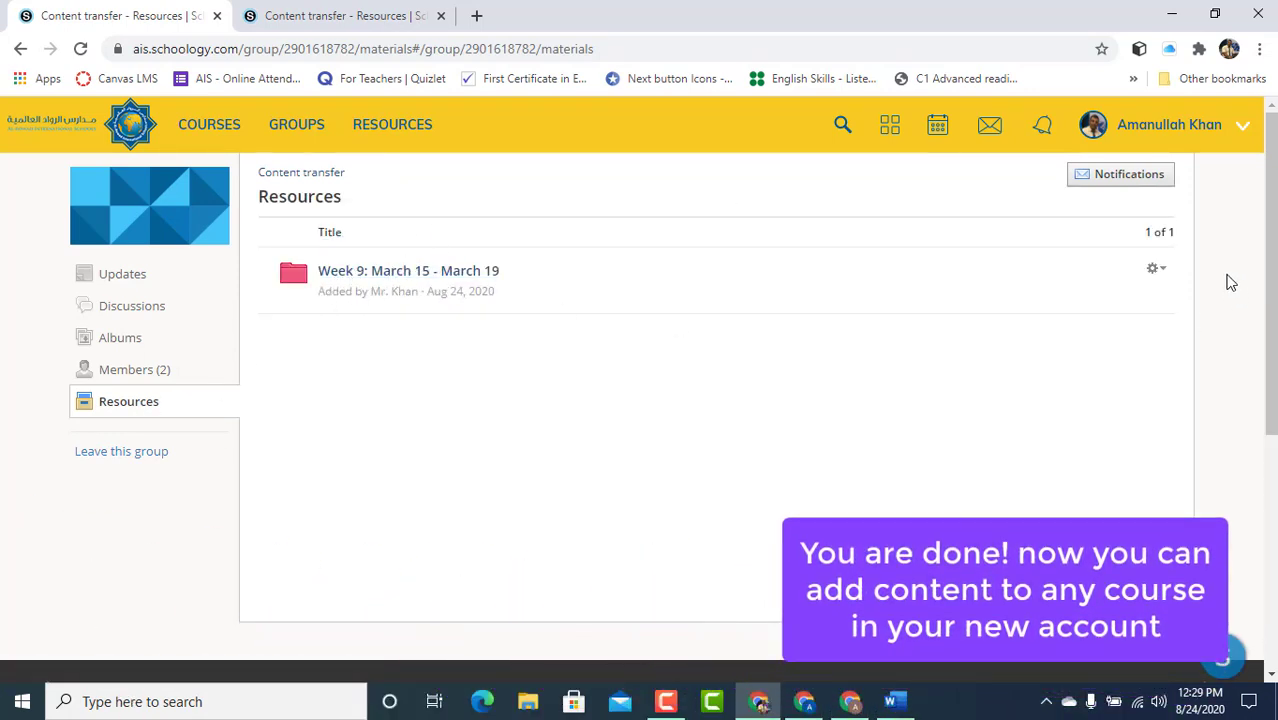
left_click(1161, 277)
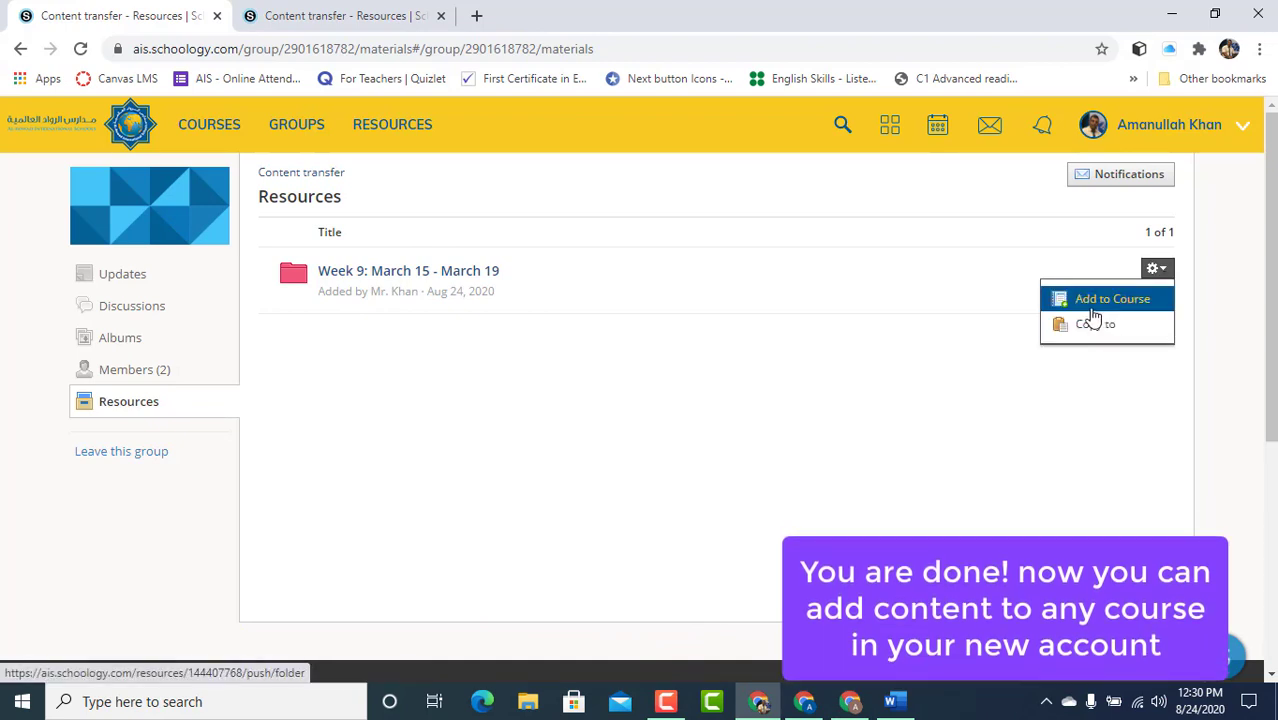
left_click(1114, 304)
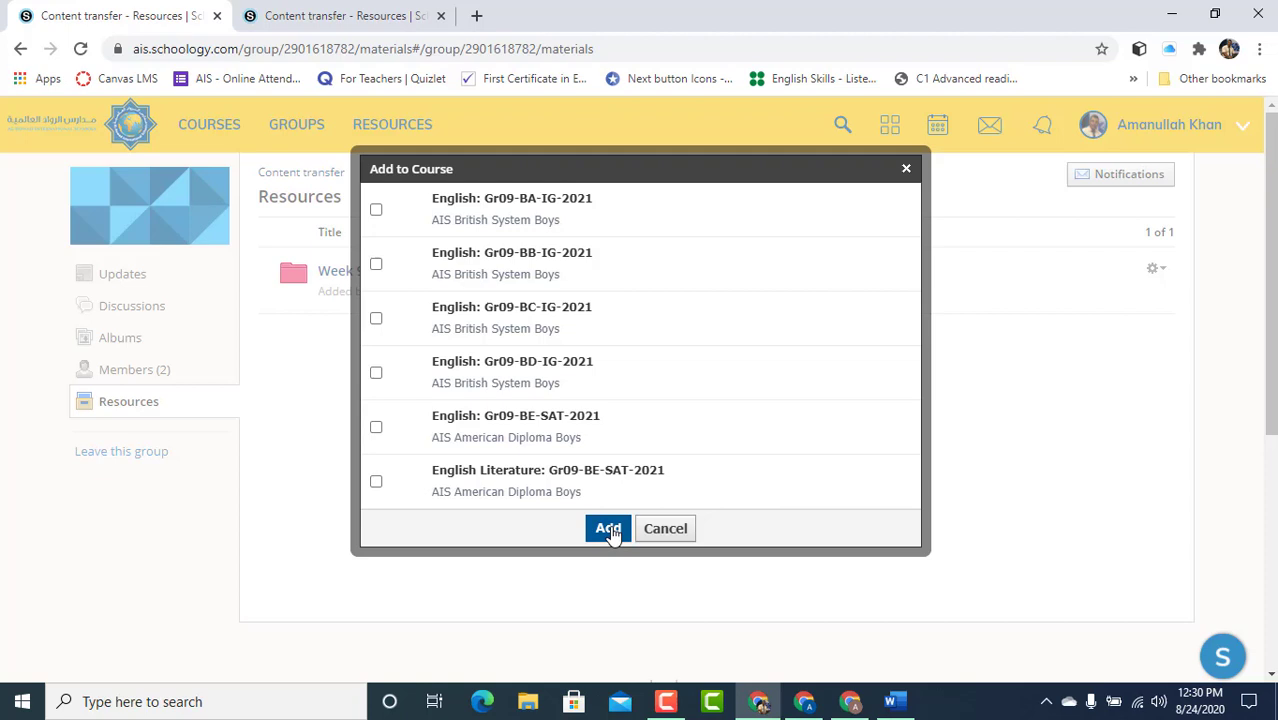
left_click(376, 213)
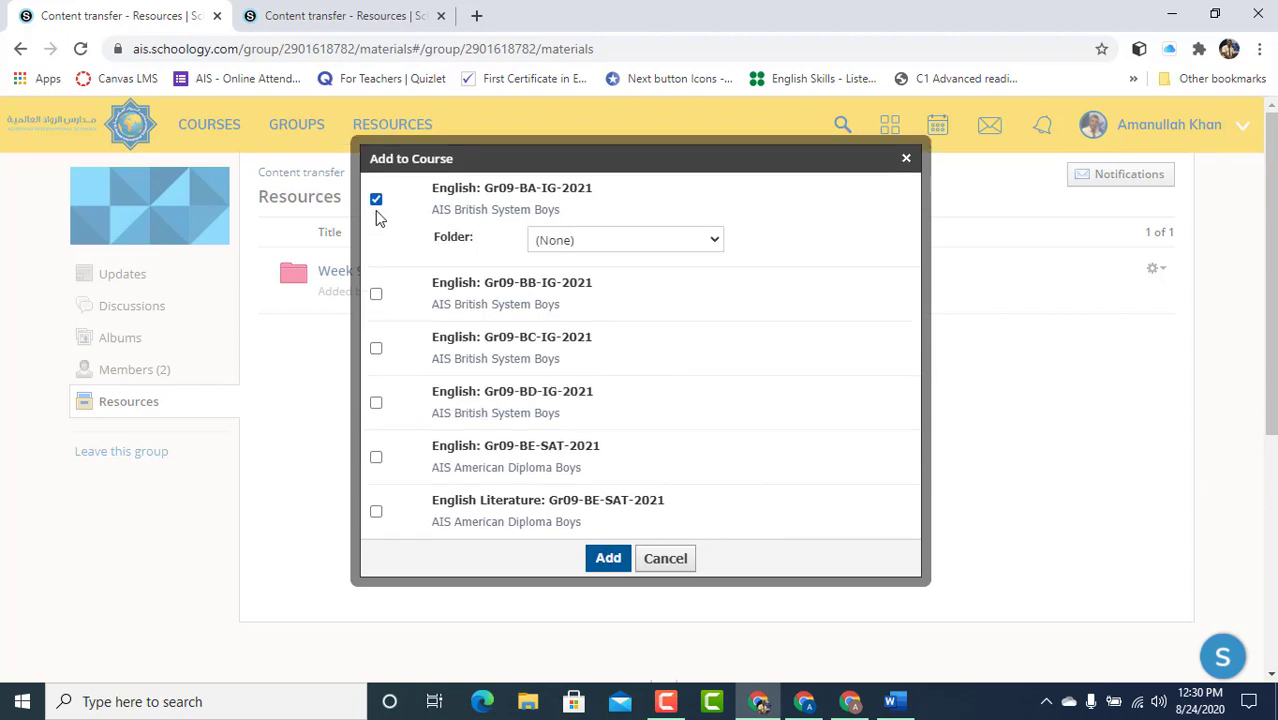
left_click(611, 240)
left_click(611, 240)
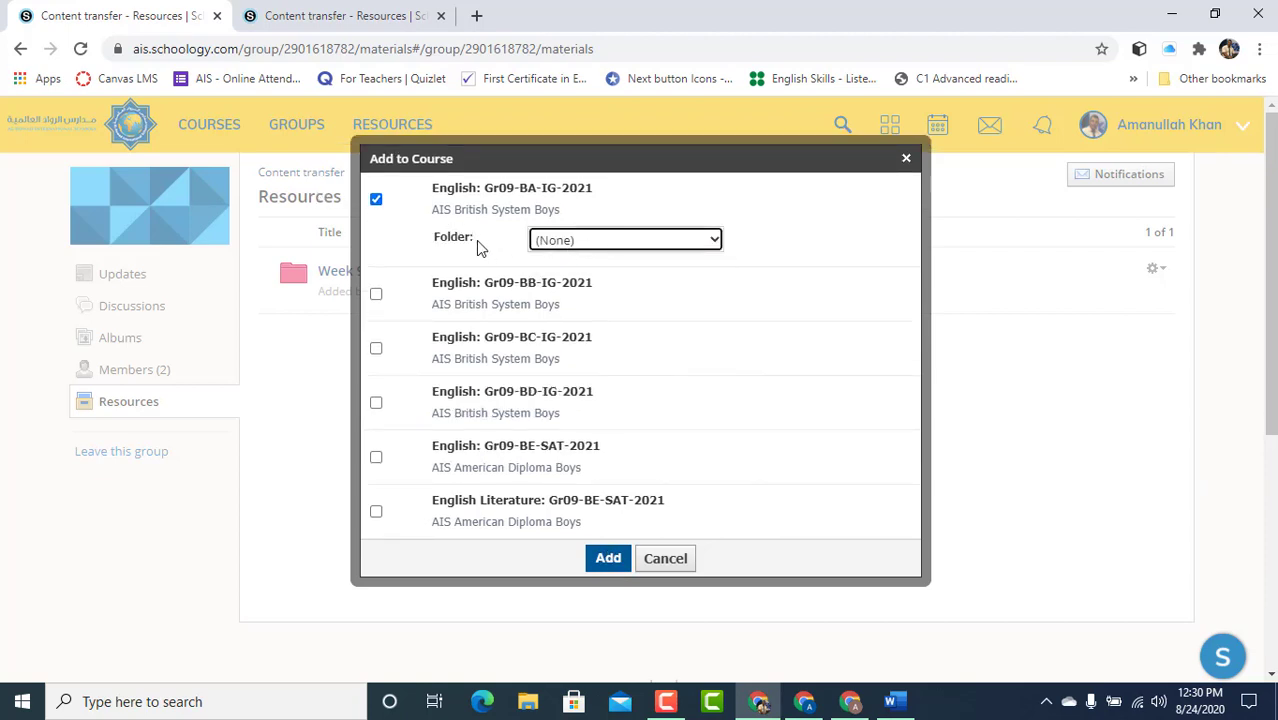
left_click(575, 246)
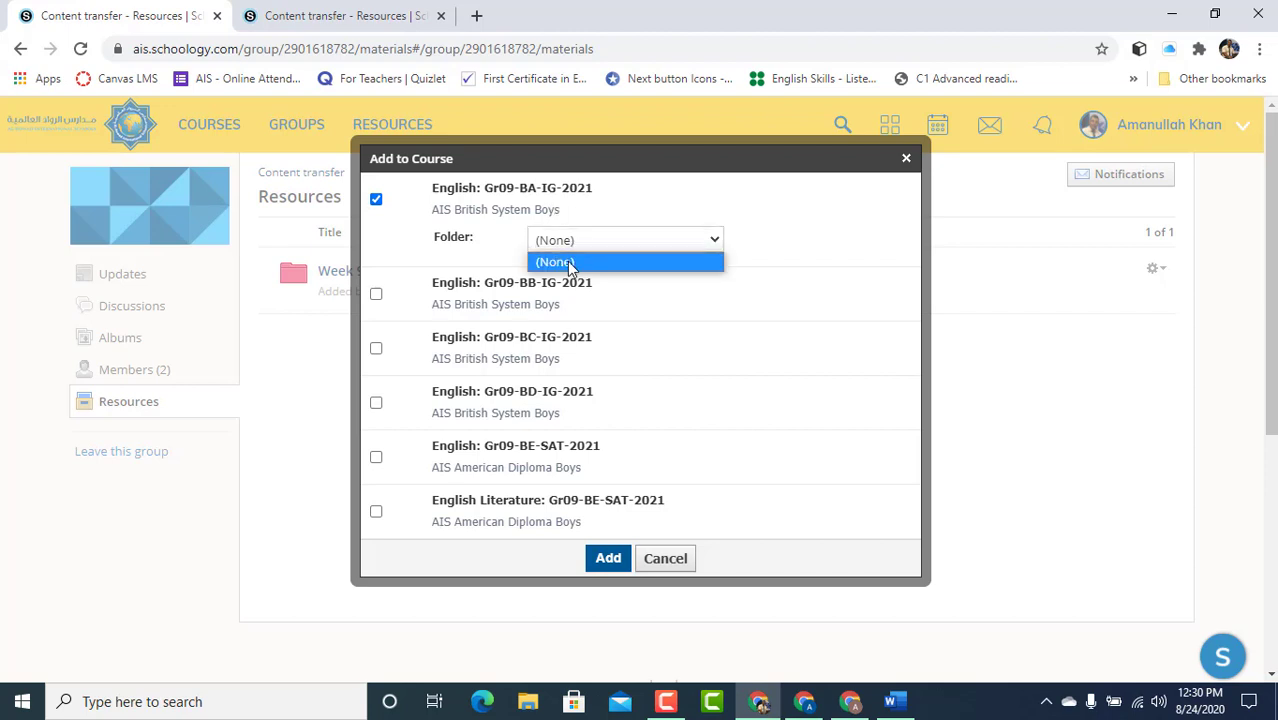
left_click(570, 264)
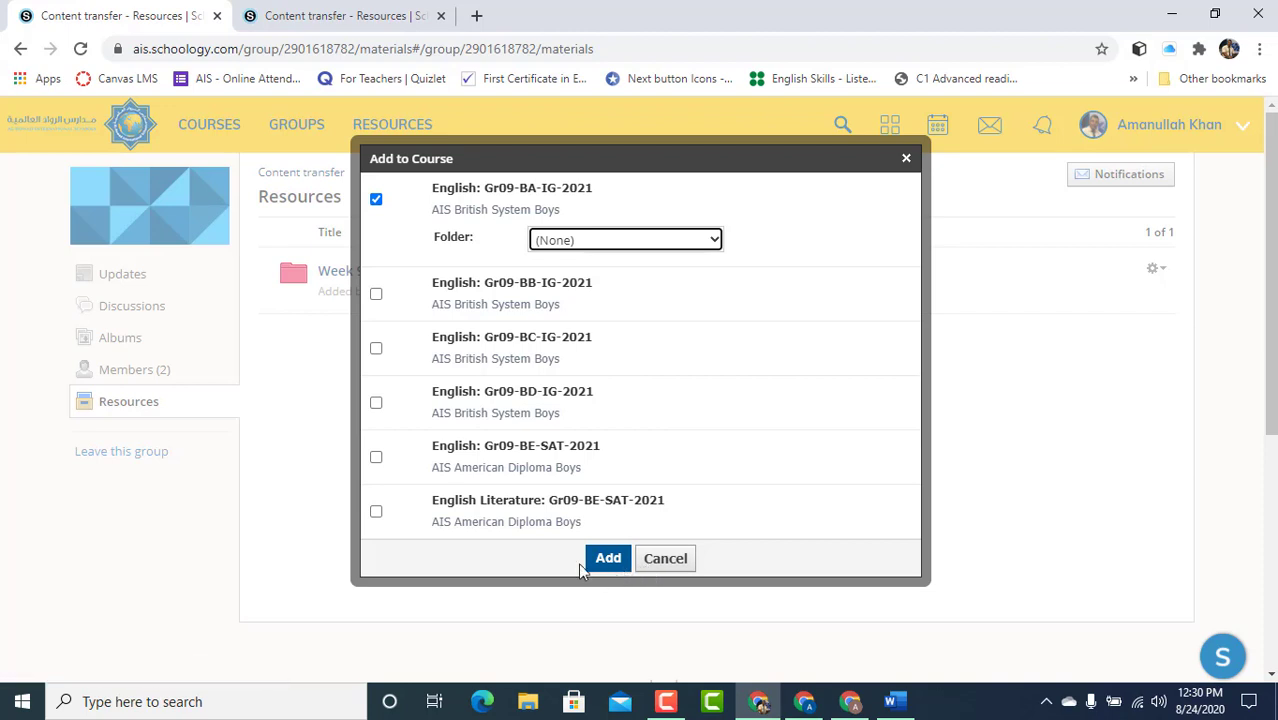
left_click(668, 566)
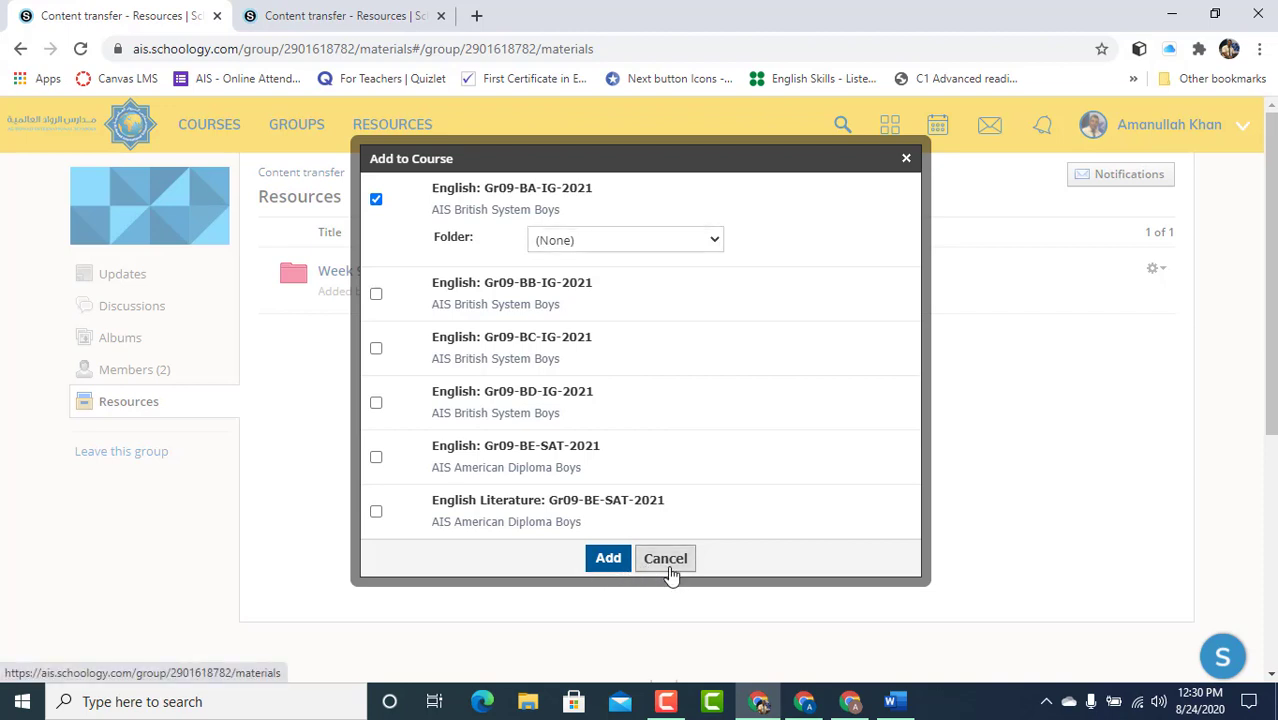